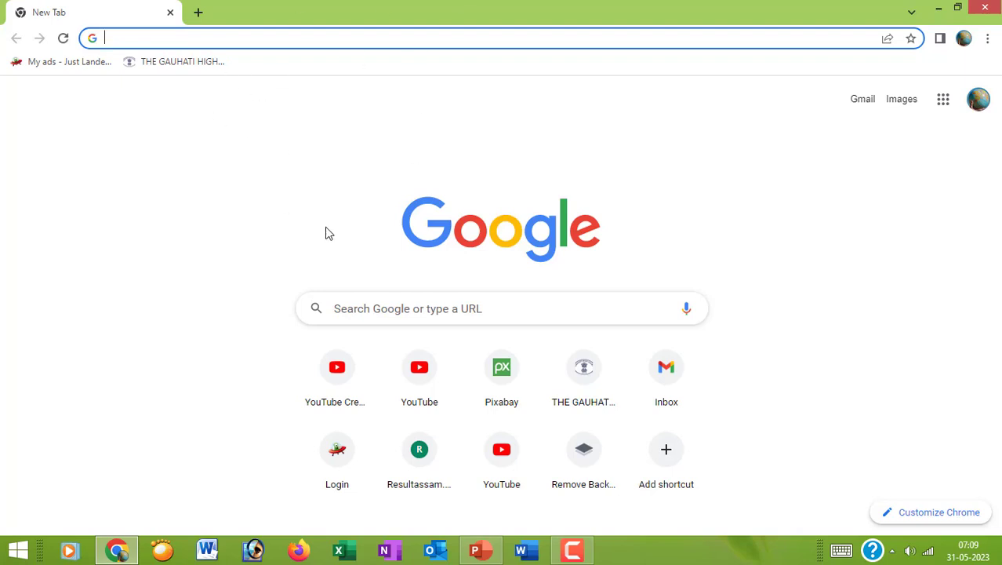
- Open ghconline.gov.in and go to the Recruitment (Principal Seat & Benches) notices
type("ghc")
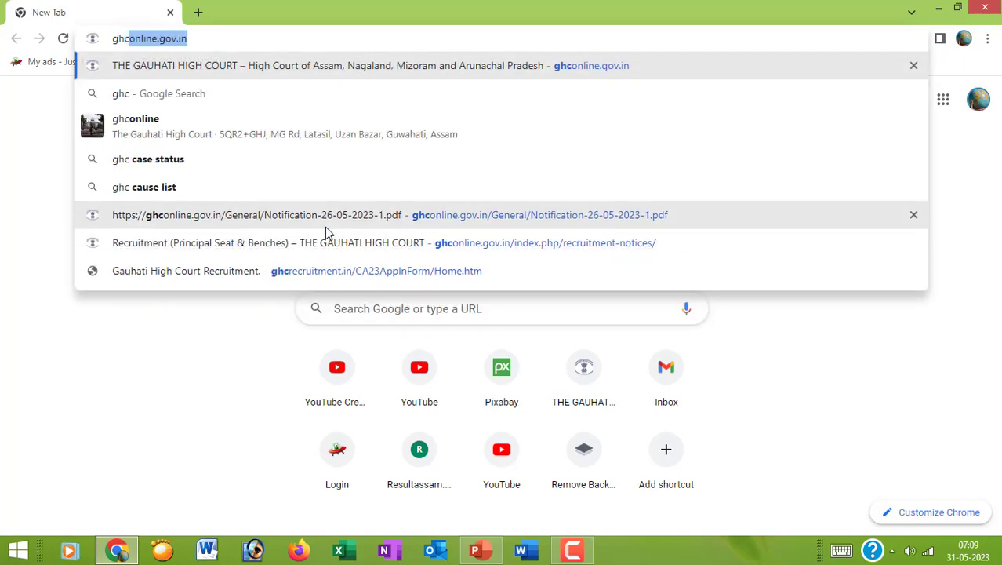
key("Return")
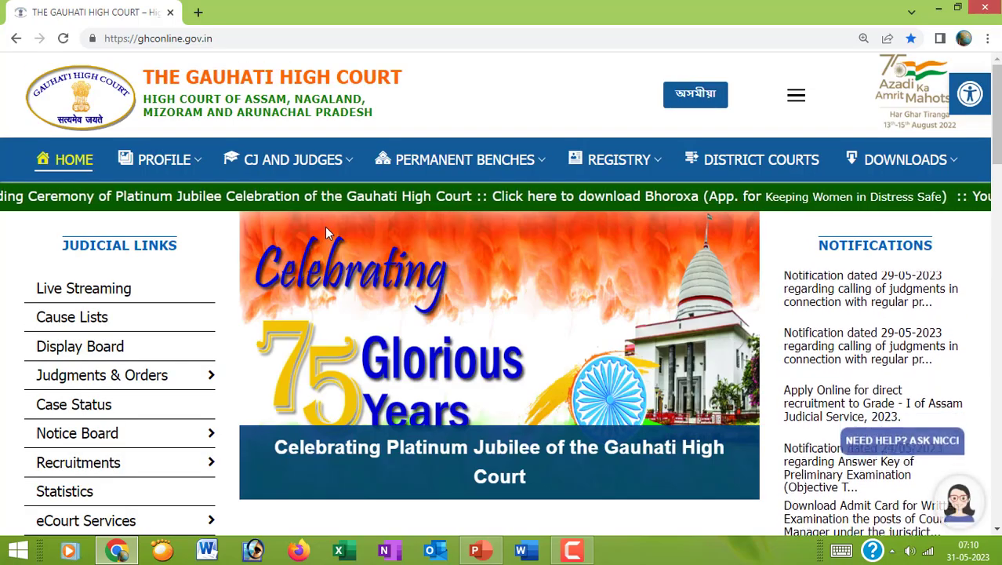
left_click(162, 462)
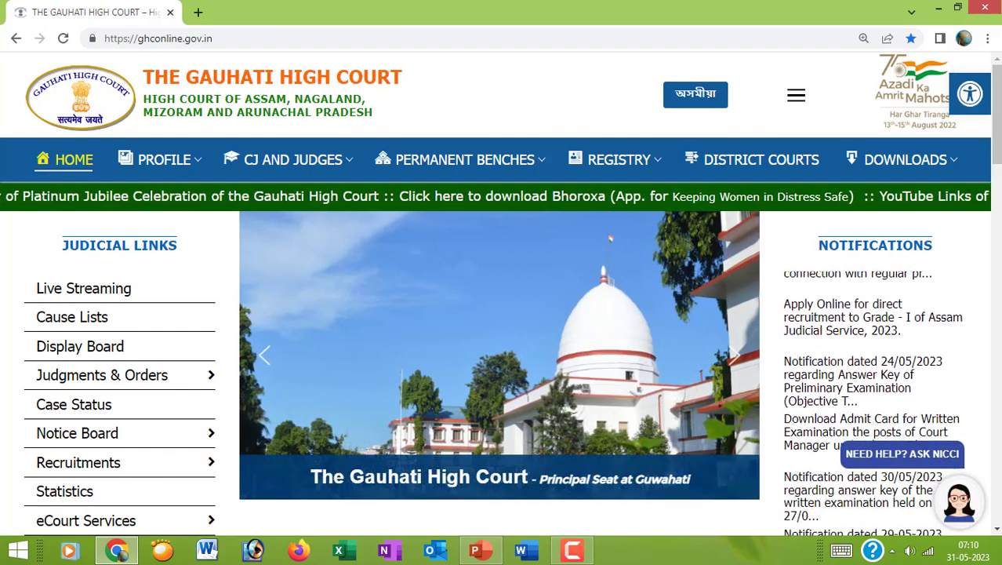
scroll(1000, 174, "down", 1)
scroll(1000, 174, "down", 2)
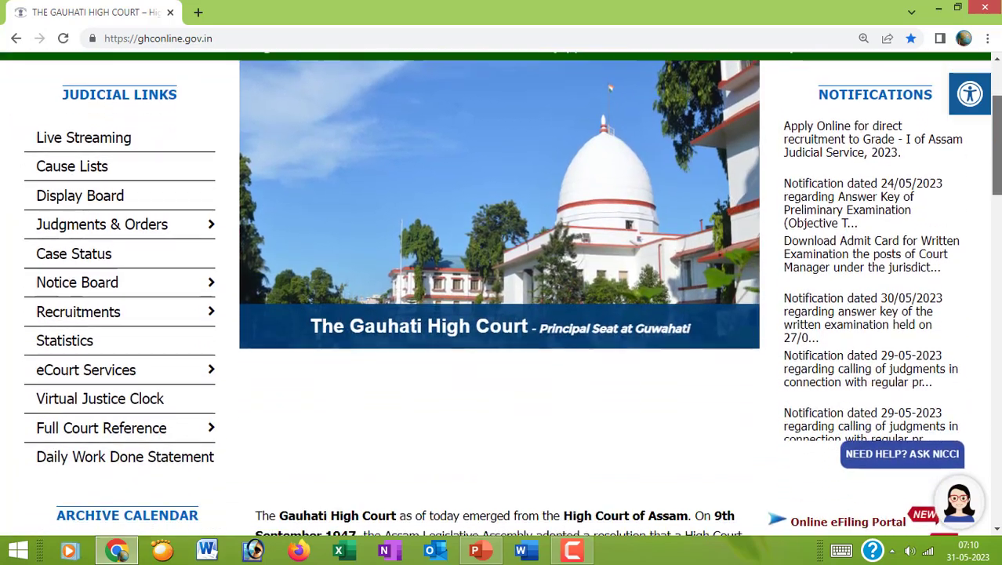
left_click(205, 177)
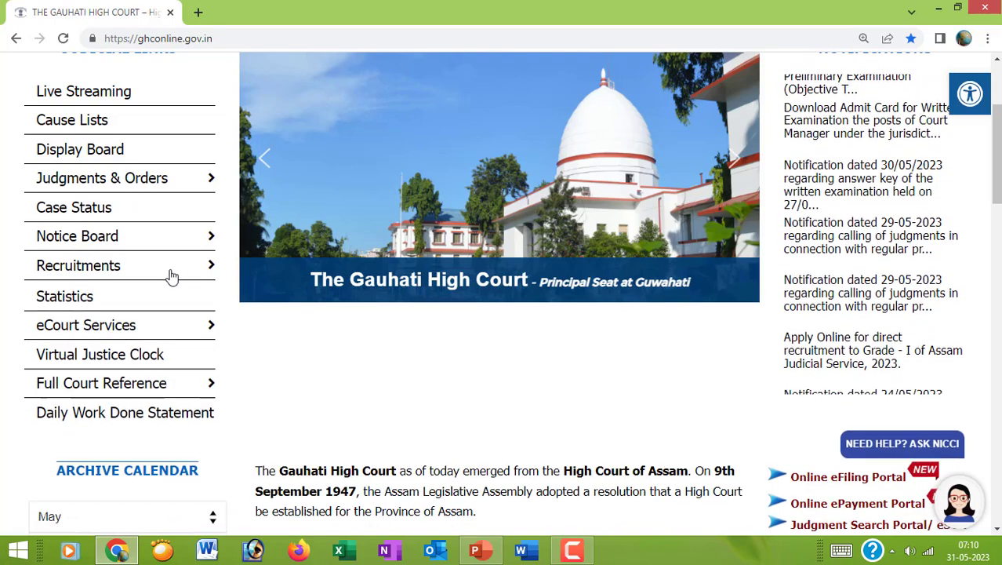
mouse_move(160, 266)
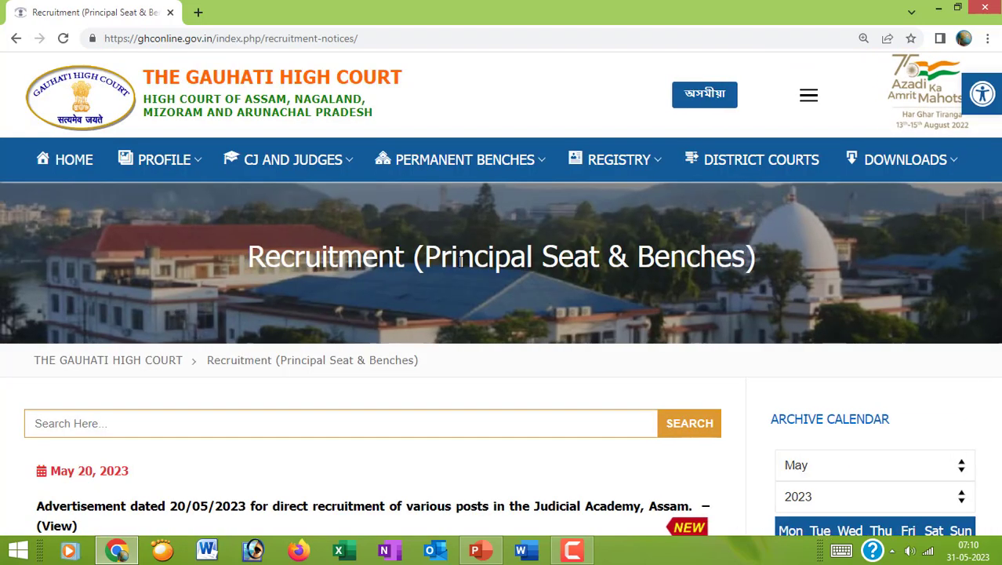
- Open the online application for the Judicial Assistant post from the May 19, 2023 recruitment notice
scroll(988, 185, "down", 6)
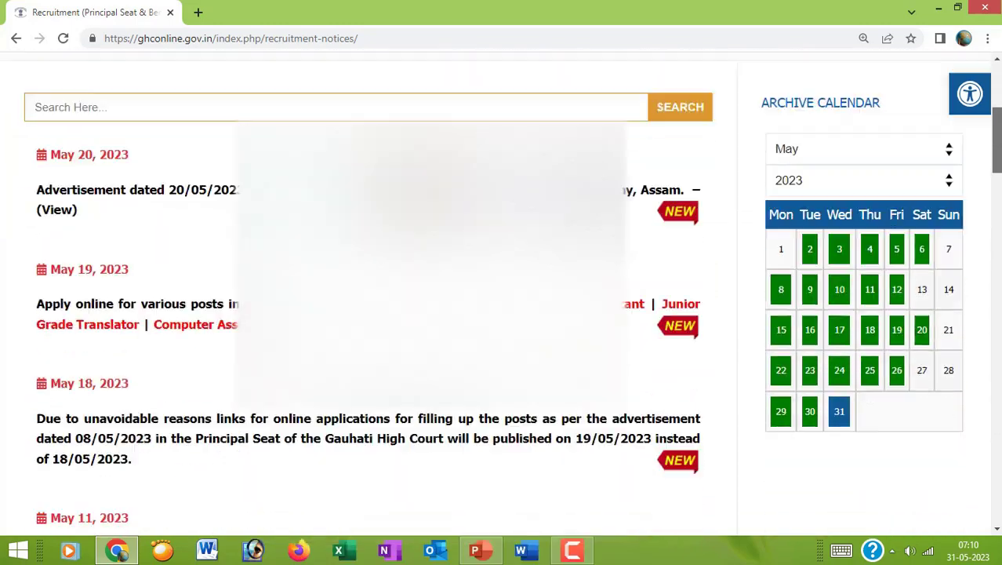
scroll(988, 184, "up", 1)
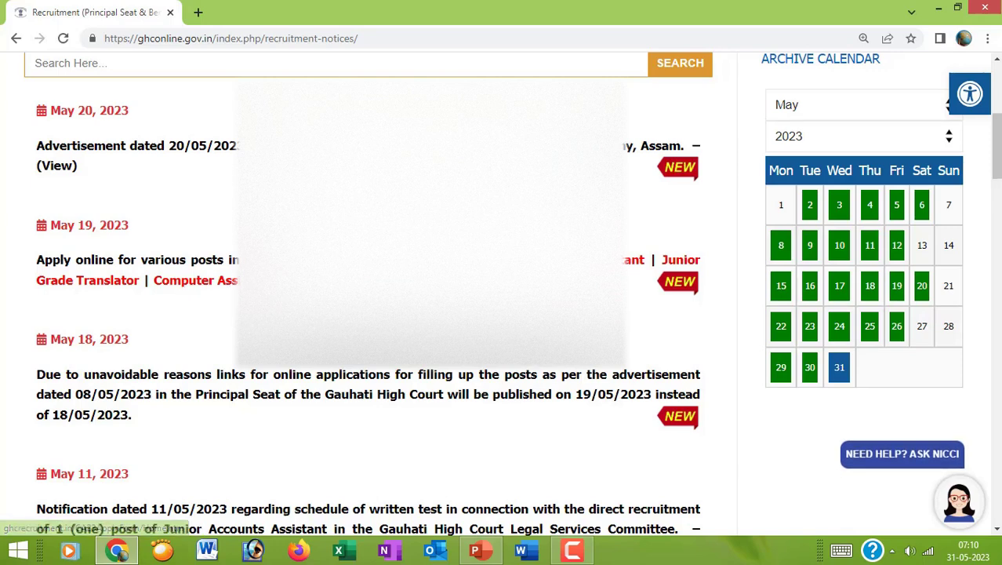
left_click(185, 291)
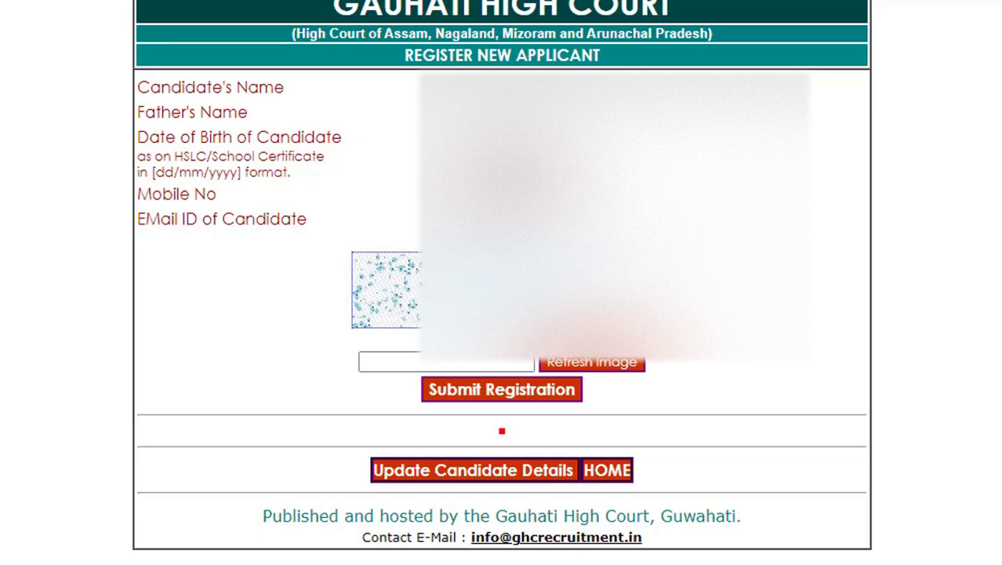
- Enter the image verification code on the new applicant form and submit the registration, confirming the data check
left_click(459, 362)
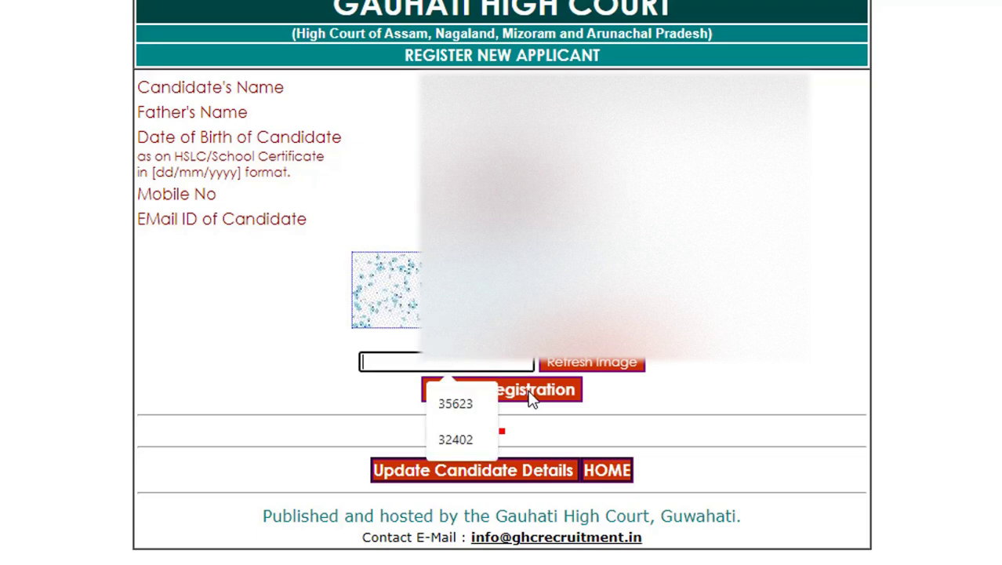
left_click(656, 405)
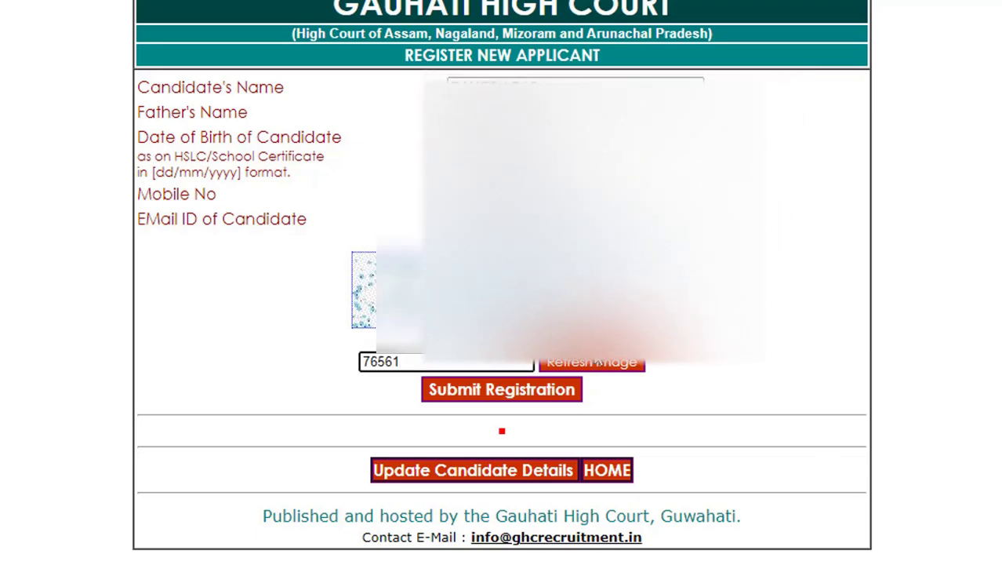
left_click(489, 392)
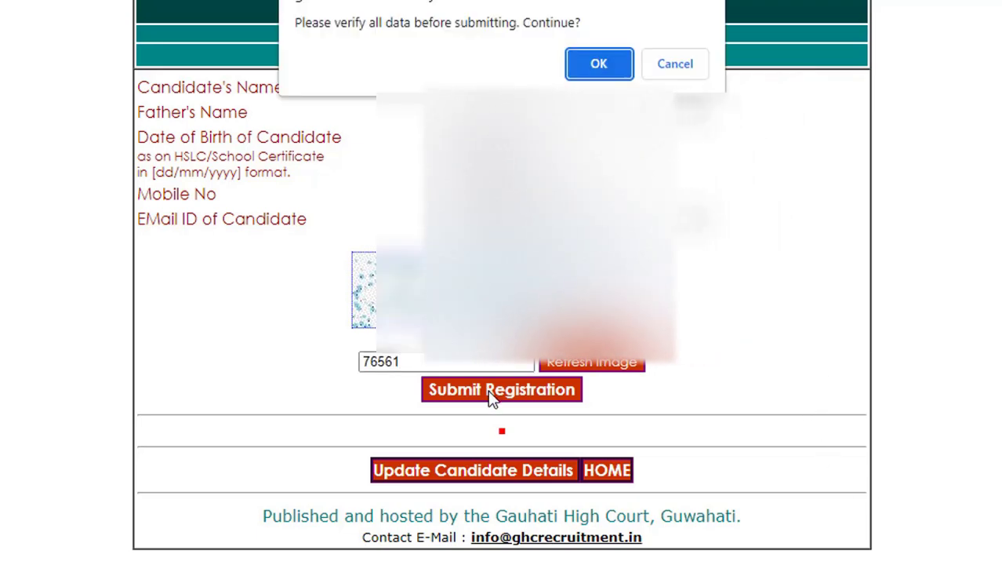
left_click(598, 65)
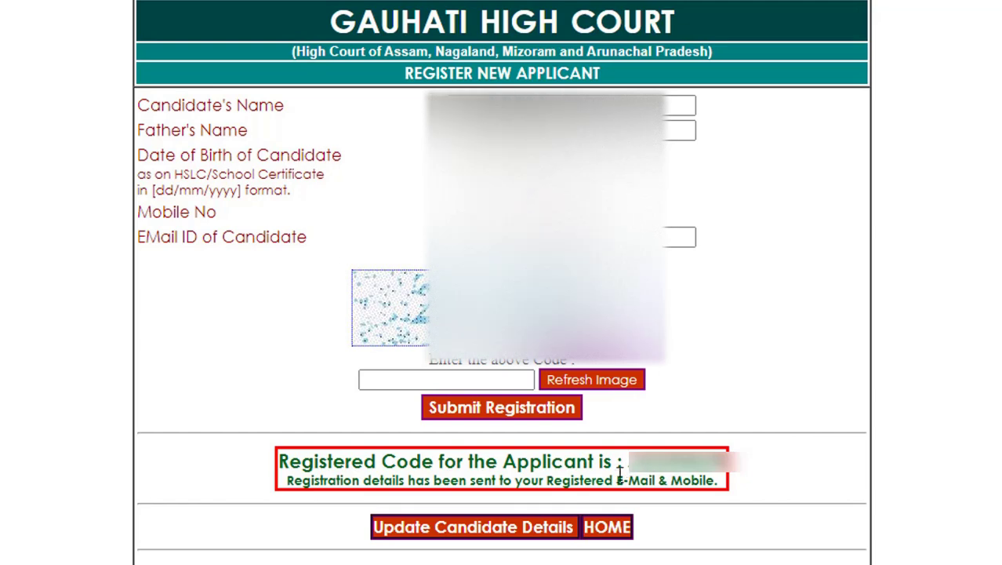
- Open the form for updating the candidate details, set the gender to Male and select the candidate's category
left_click(516, 526)
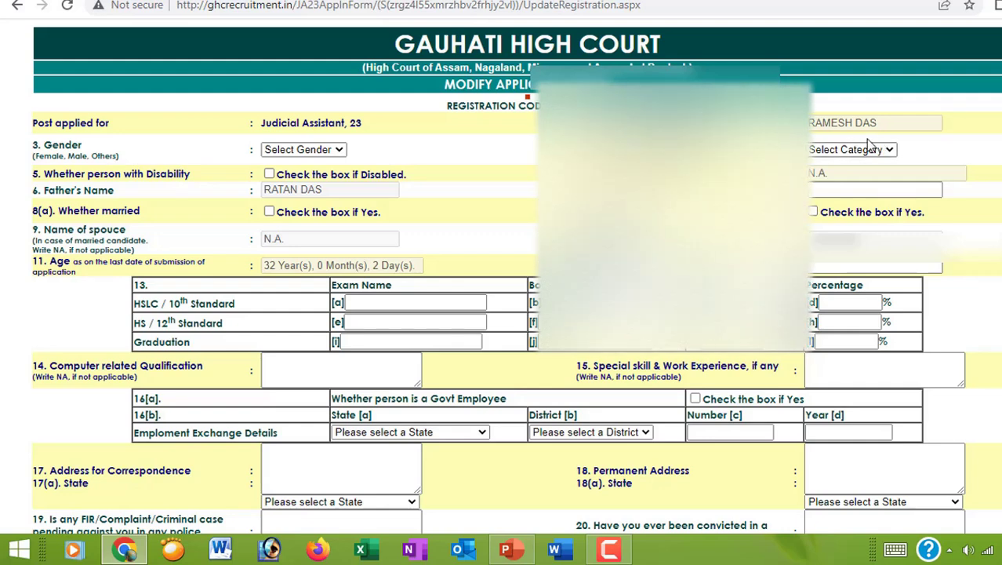
left_click(304, 149)
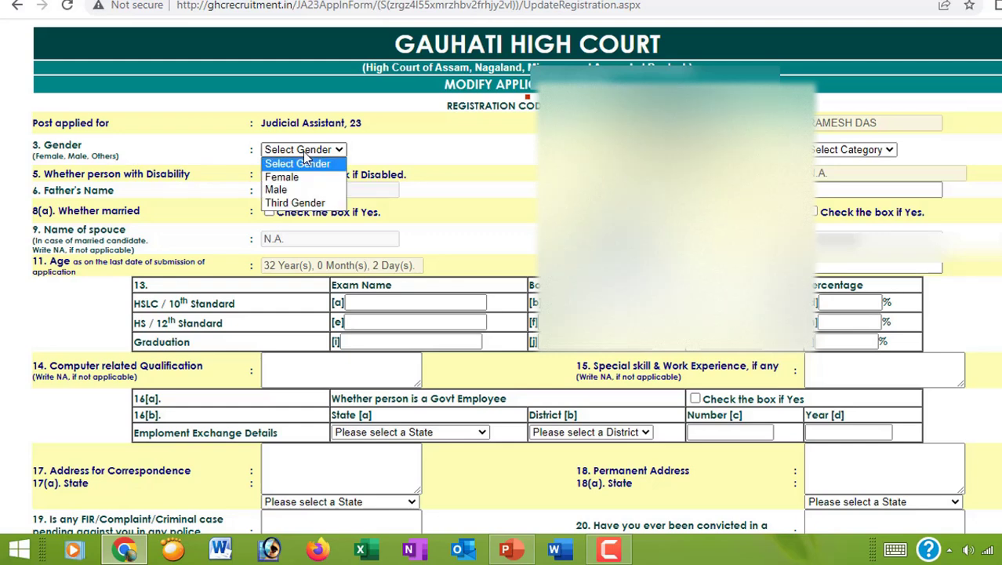
left_click(292, 190)
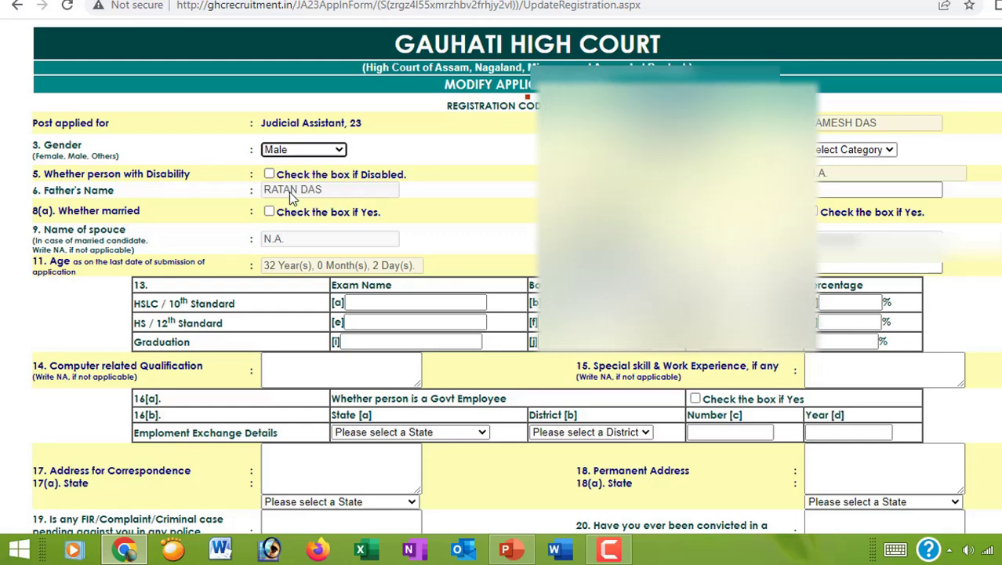
left_click(833, 150)
left_click(833, 184)
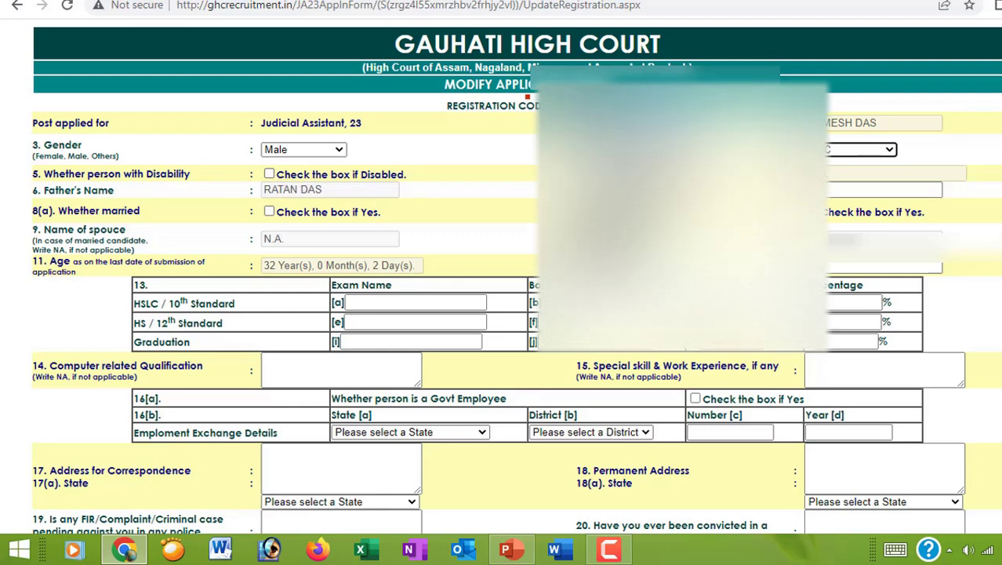
left_click(839, 151)
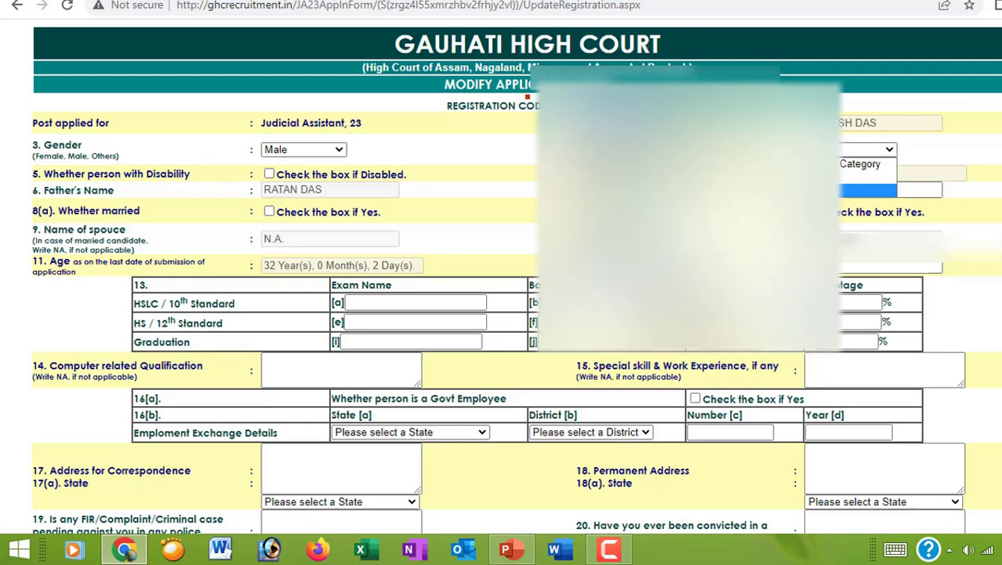
left_click(842, 178)
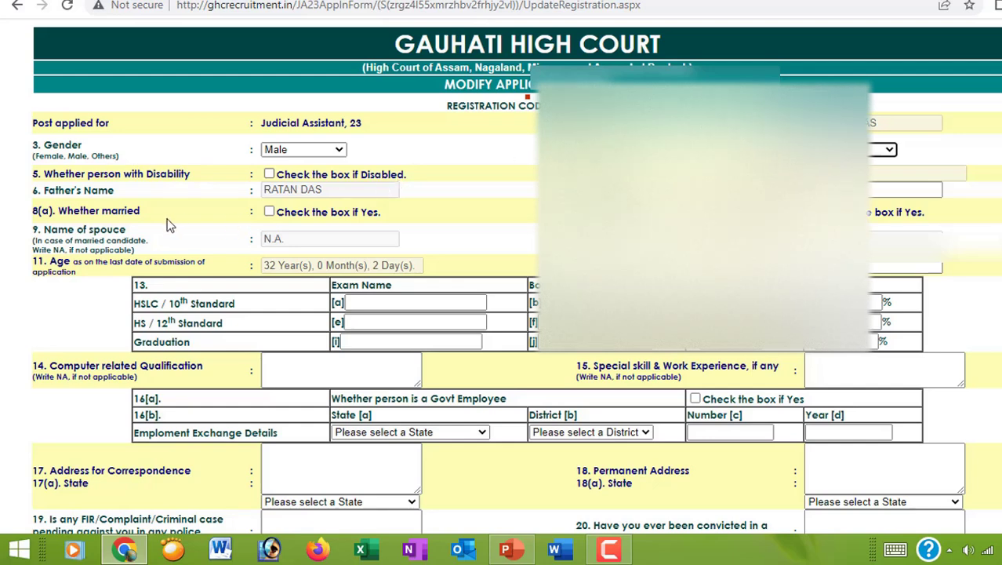
left_click(269, 213)
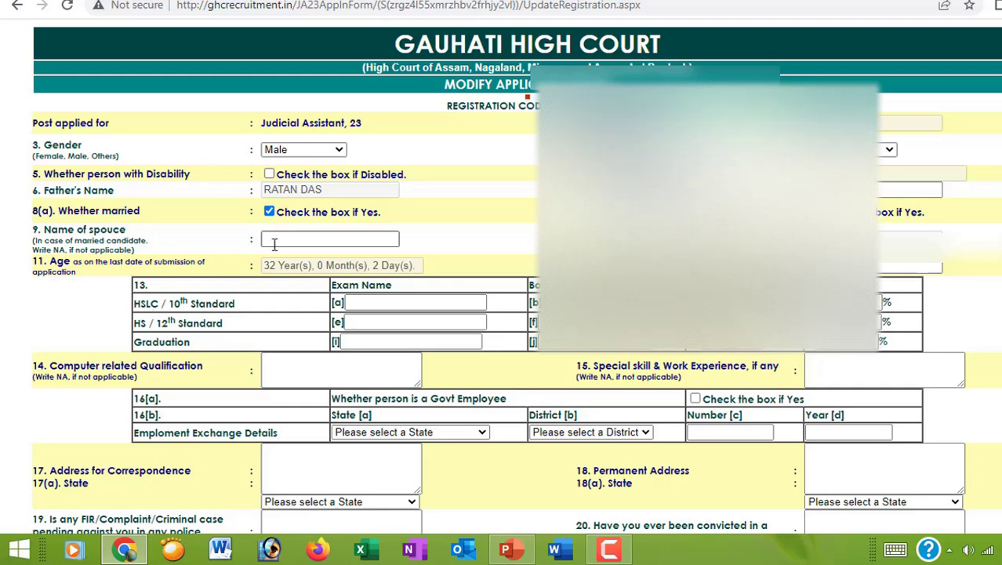
left_click(273, 242)
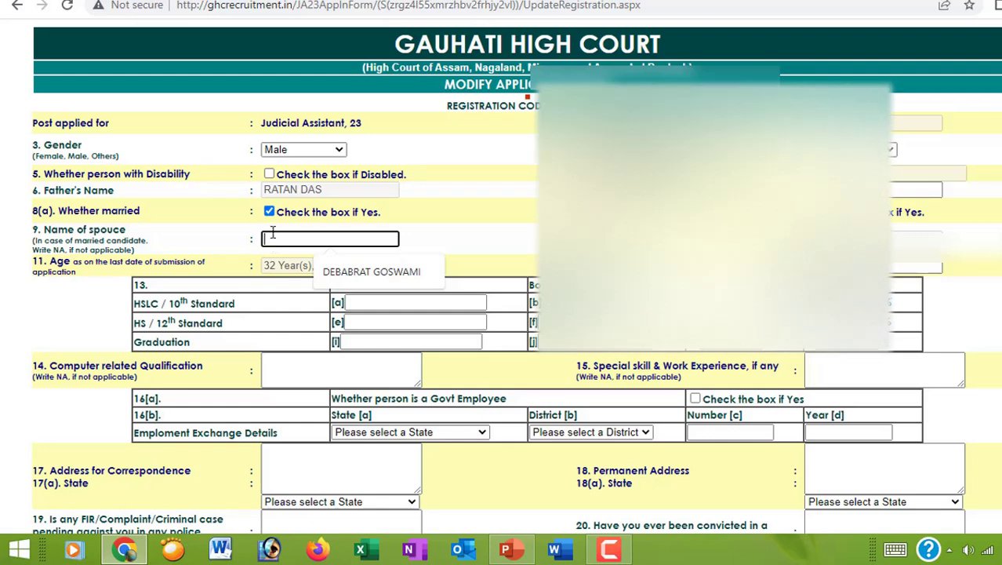
left_click(269, 212)
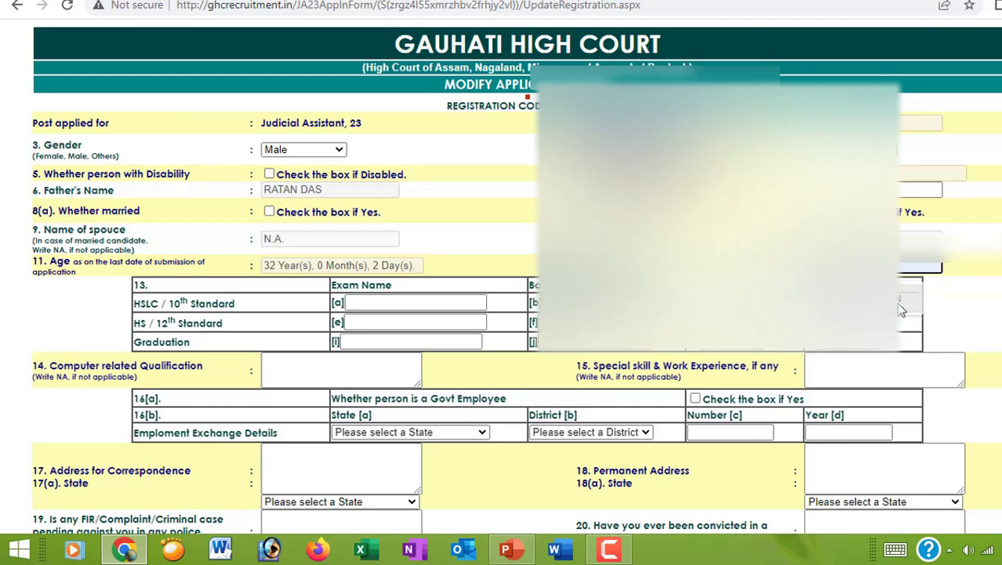
- Enter the exam names HSLC for 10th standard, HS for 12th standard and B.A for graduation in the education table
left_click(401, 305)
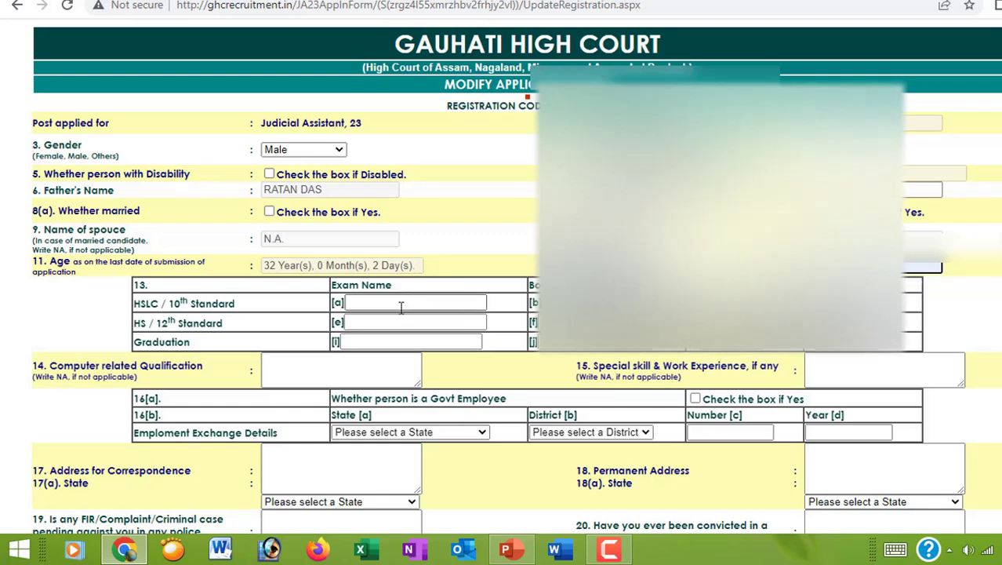
left_click(236, 305)
left_click(346, 304)
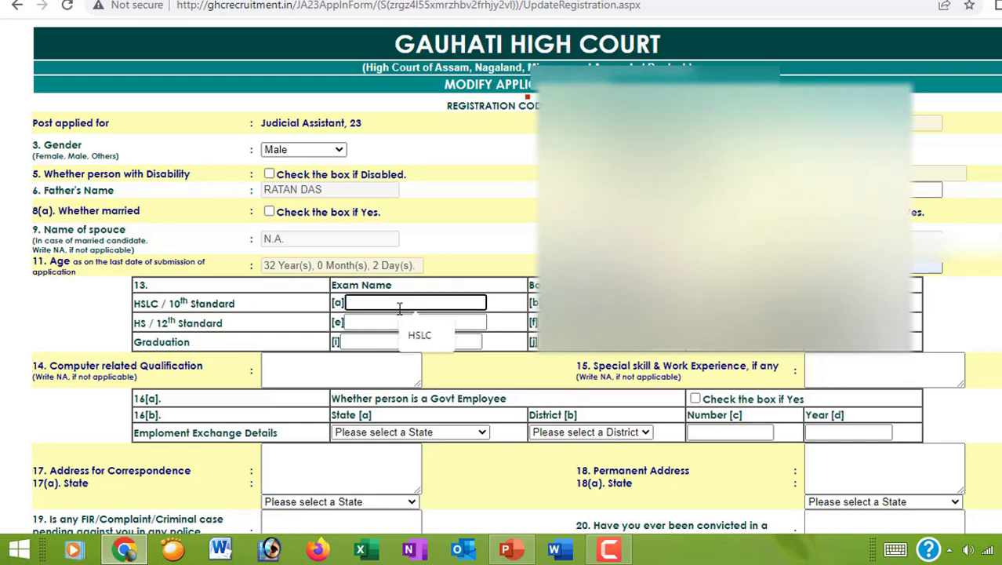
left_click(421, 336)
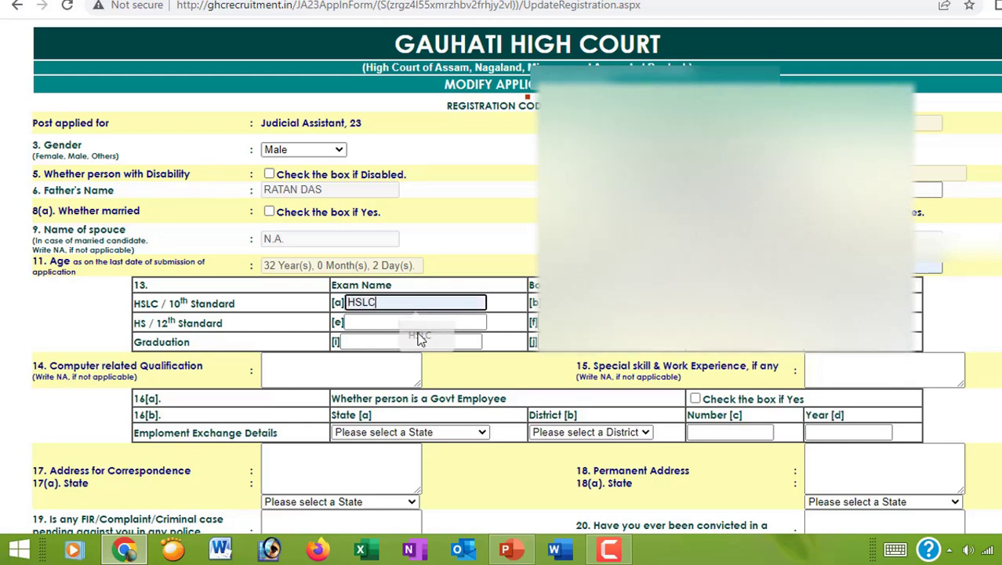
left_click(365, 321)
type("H")
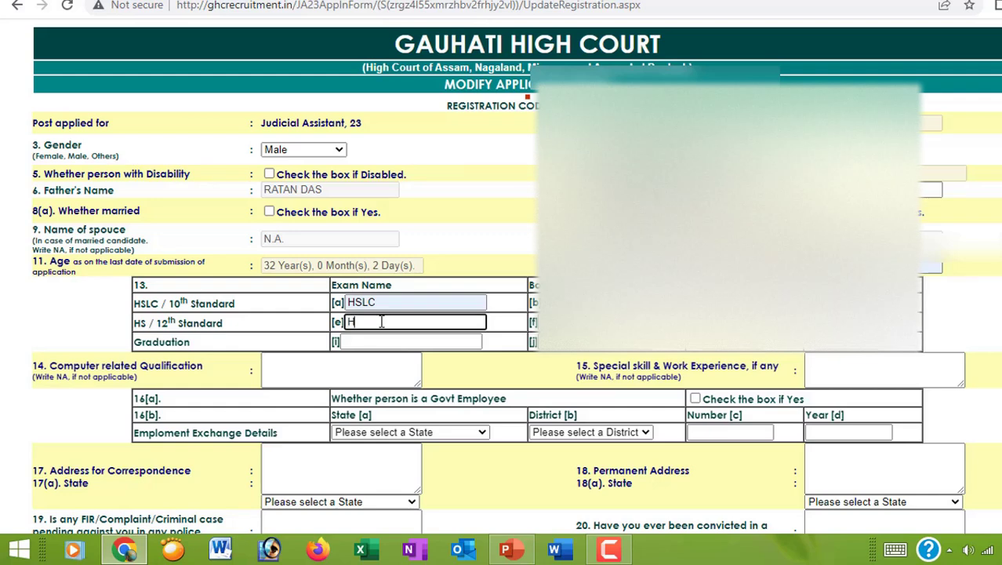
type("SS")
key("BackSpace")
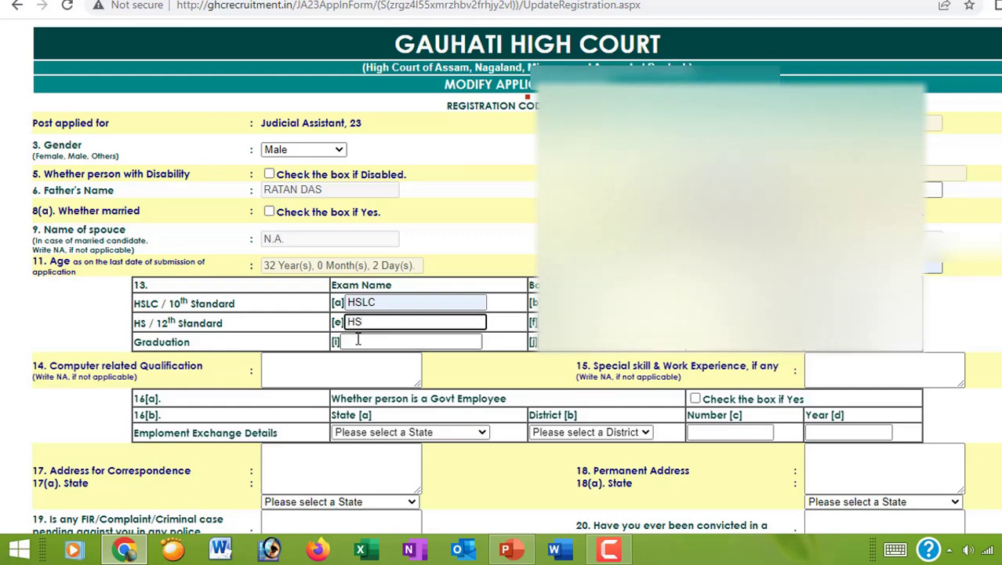
left_click(357, 339)
type("B")
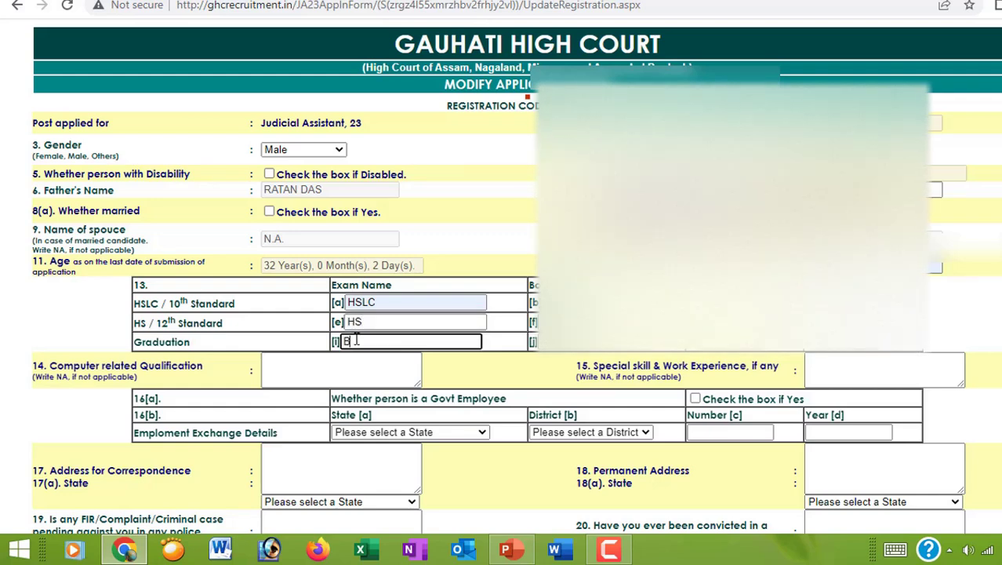
type(".A")
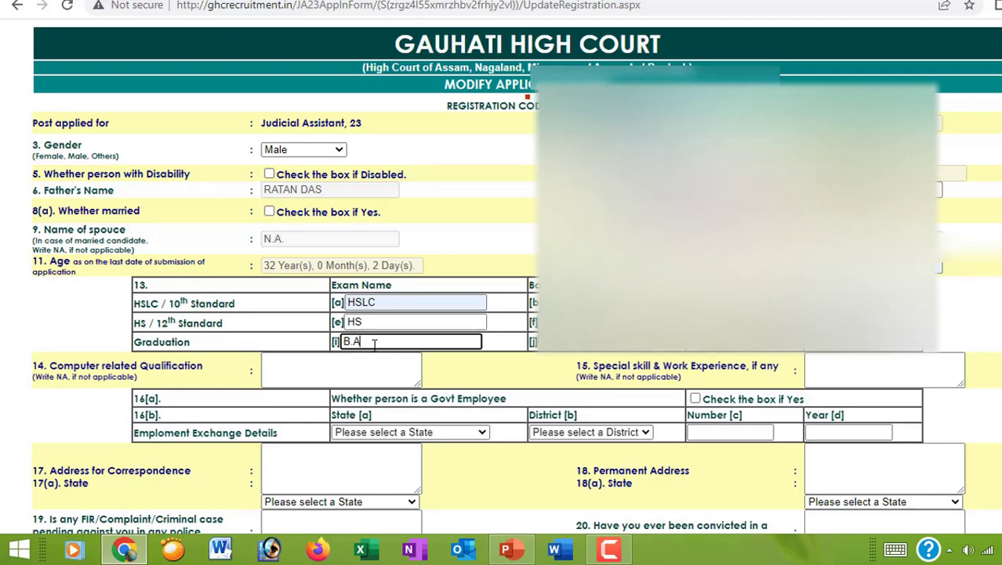
key("Tab")
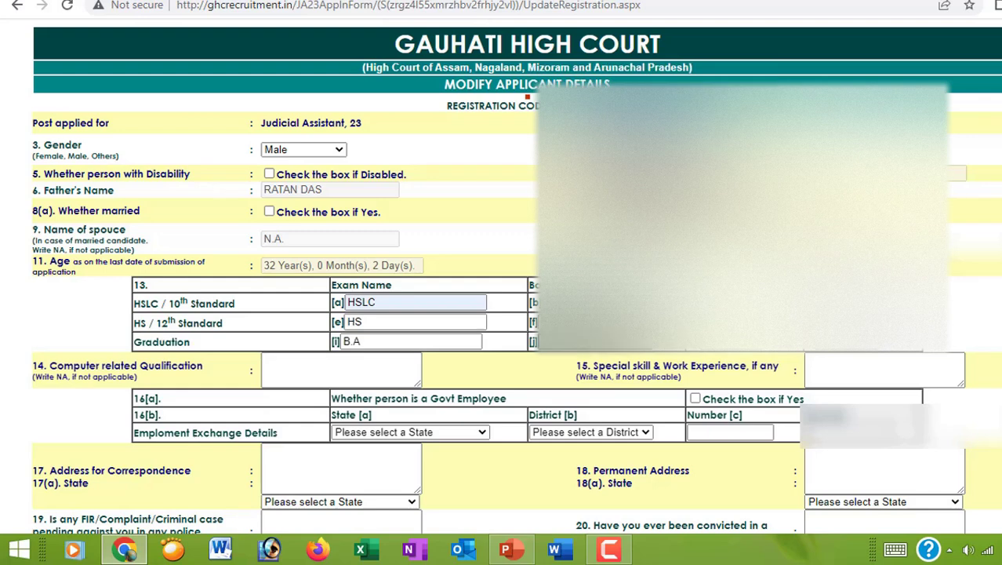
- Enter "1 YEAR PGDCA DIPLOMA" as the computer related qualification and NA for special skill and work experience
left_click(309, 384)
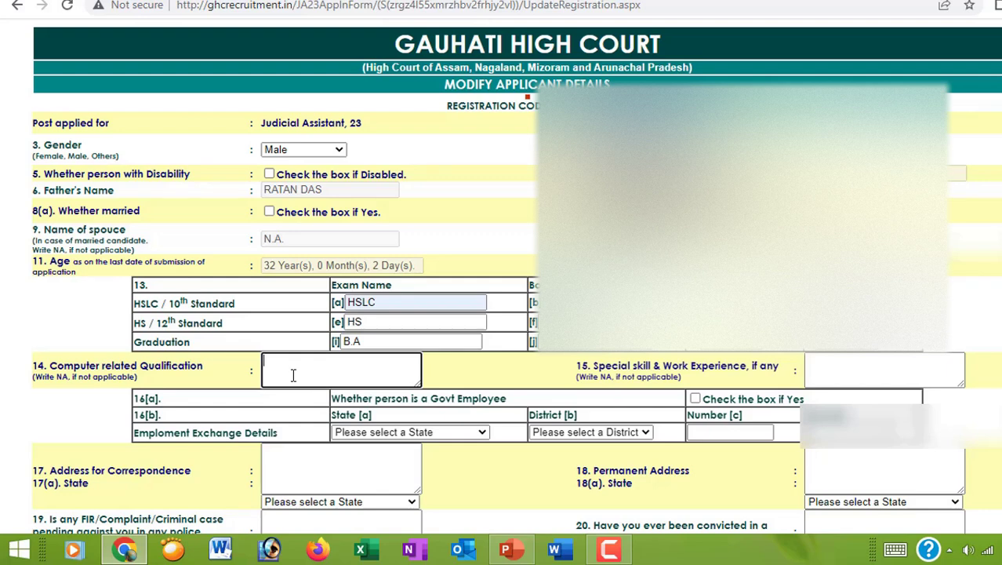
type("1 YEAR PGDCA DIPLOMA")
left_click(835, 363)
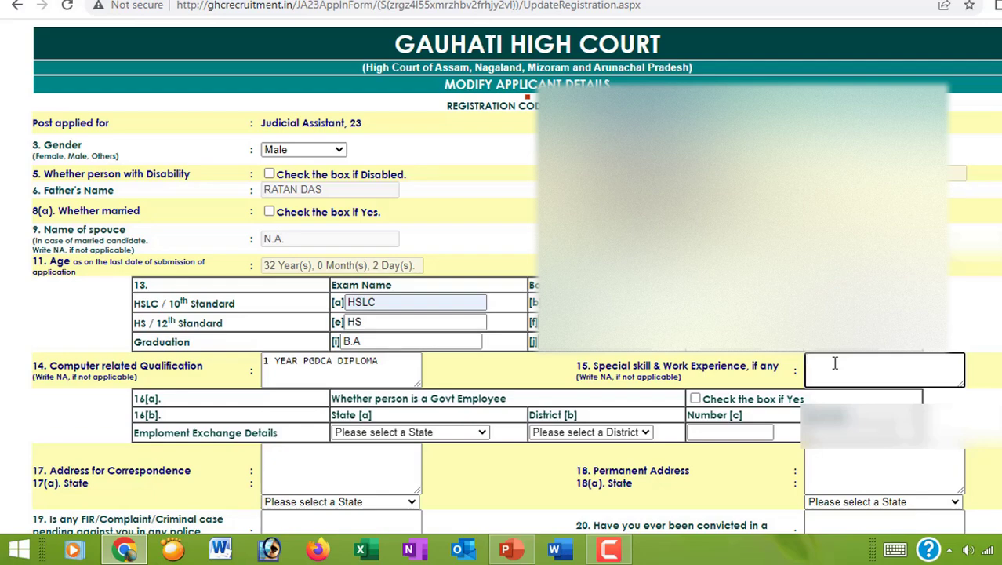
- Mark the candidate as a Govt Employee in section 16[a] instead of giving employment exchange details
scroll(835, 363, "down", 2)
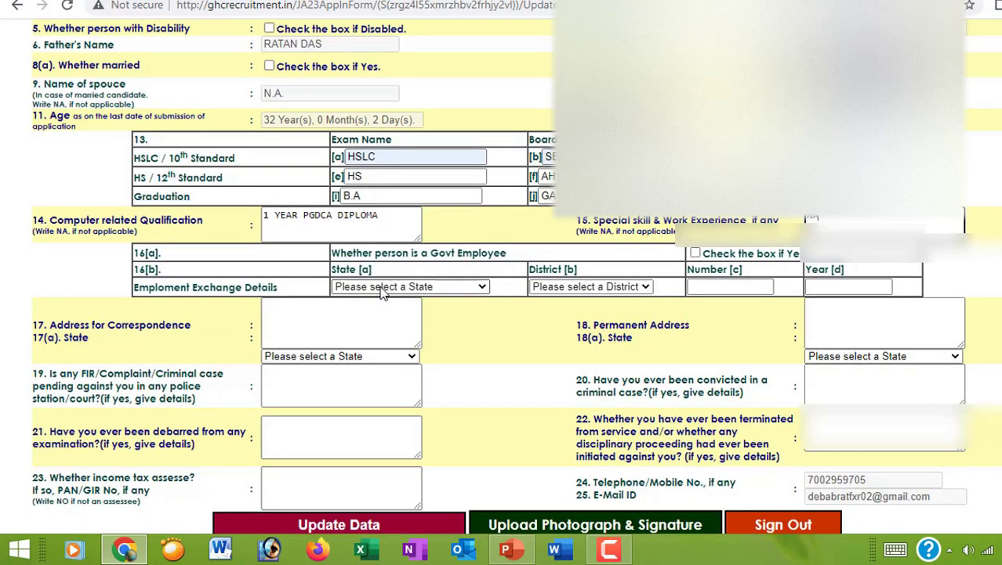
left_click(408, 286)
left_click(224, 277)
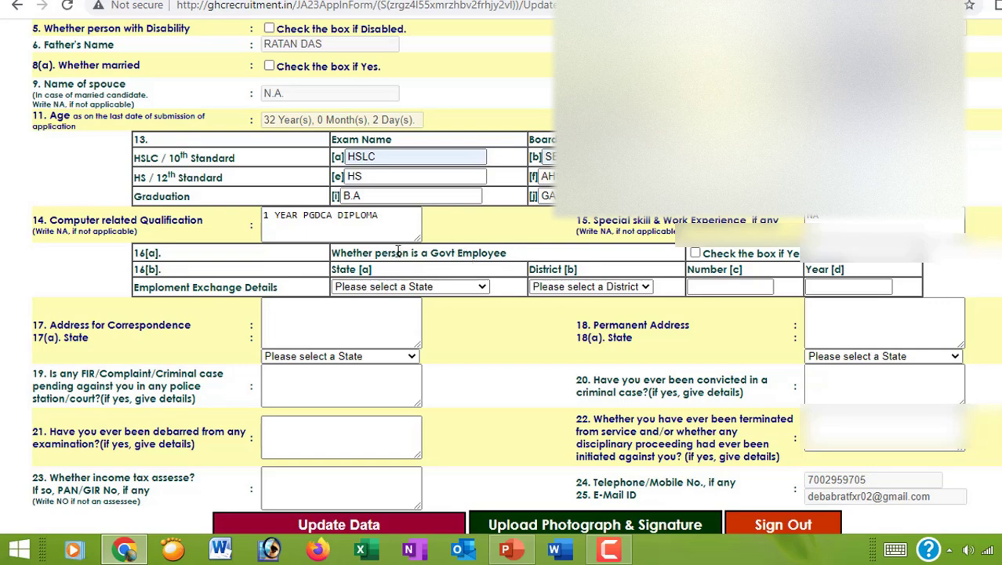
left_click(695, 254)
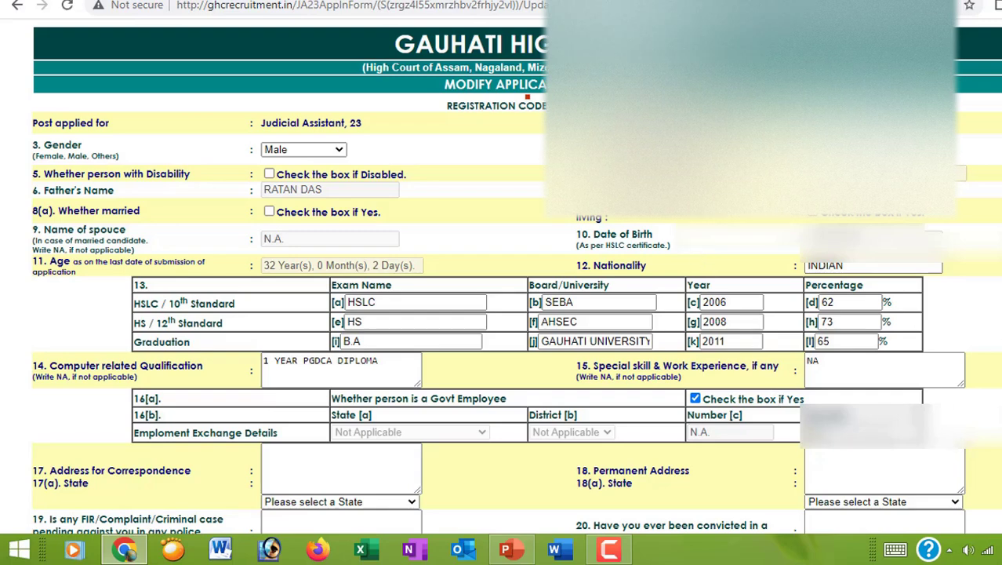
- Clear the Govt Employee mark in section 16[a] and fill in the employment exchange details with state Assam and district Kamrup
scroll(821, 338, "down", 1)
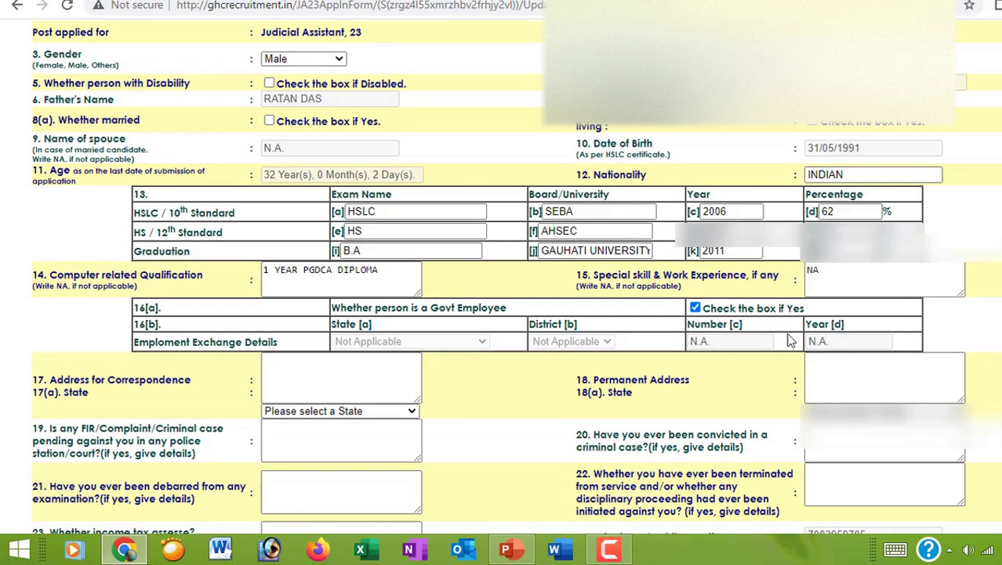
left_click(696, 308)
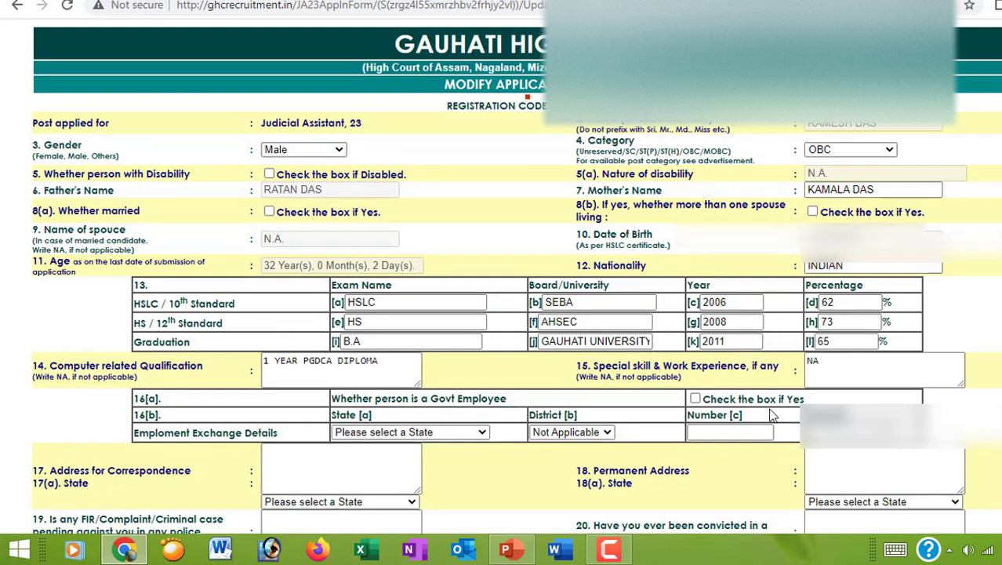
left_click(449, 434)
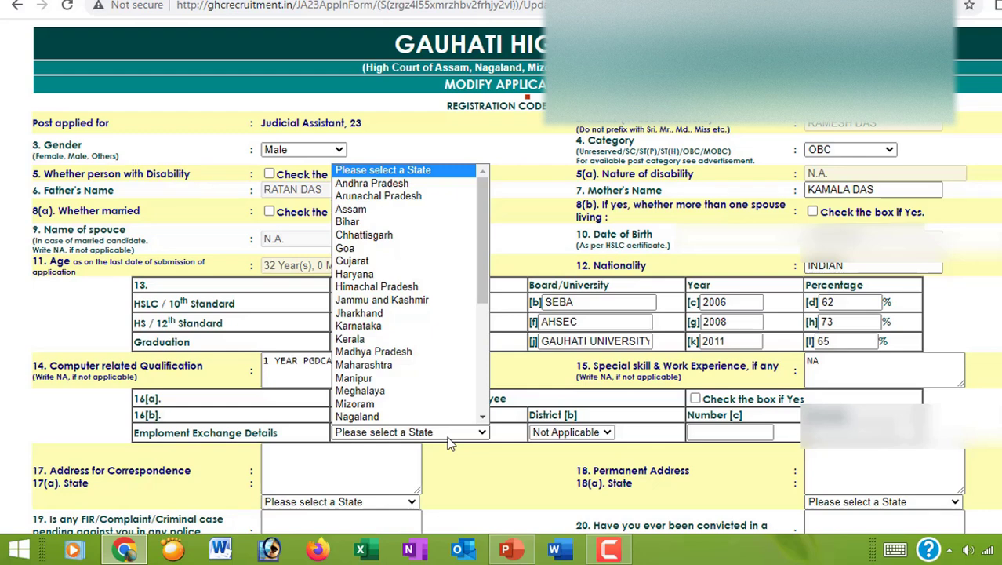
left_click(365, 210)
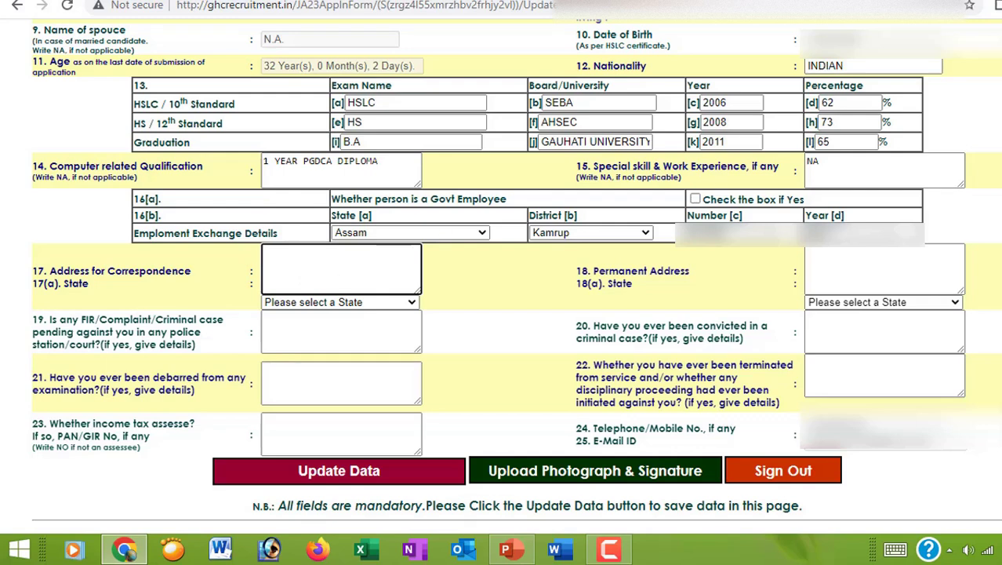
- Set the state to Assam for both the correspondence address and the permanent address
left_click(385, 302)
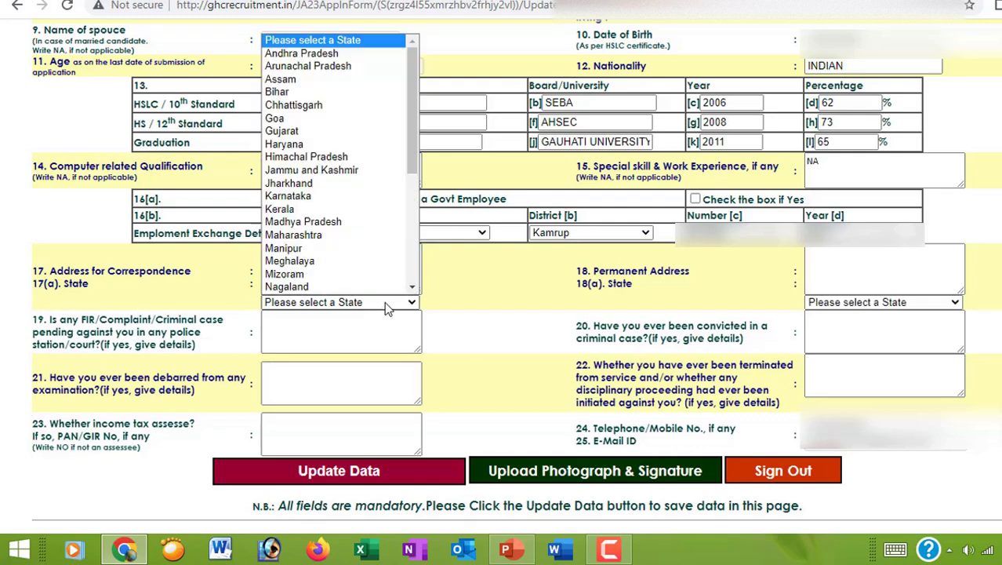
left_click(296, 82)
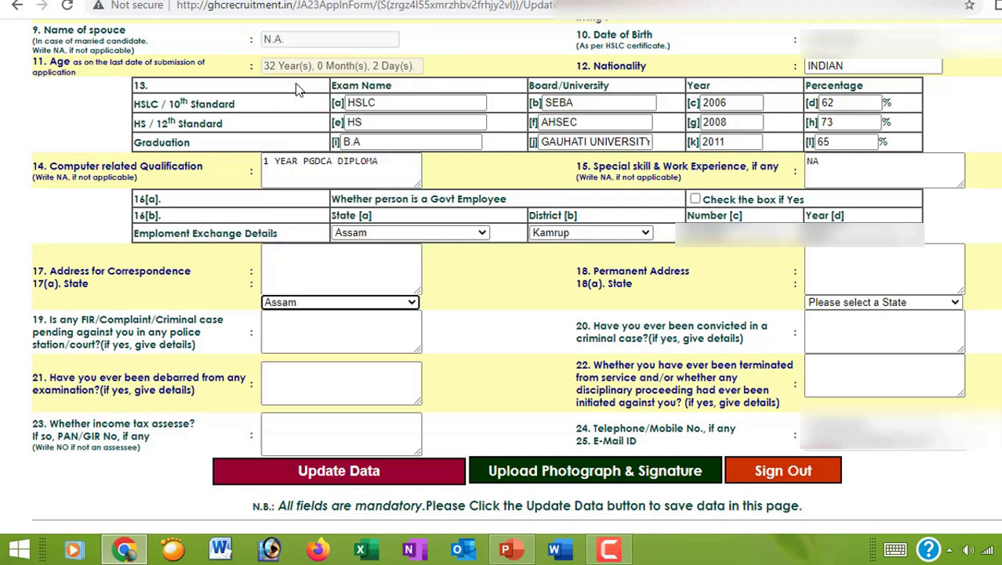
left_click(843, 305)
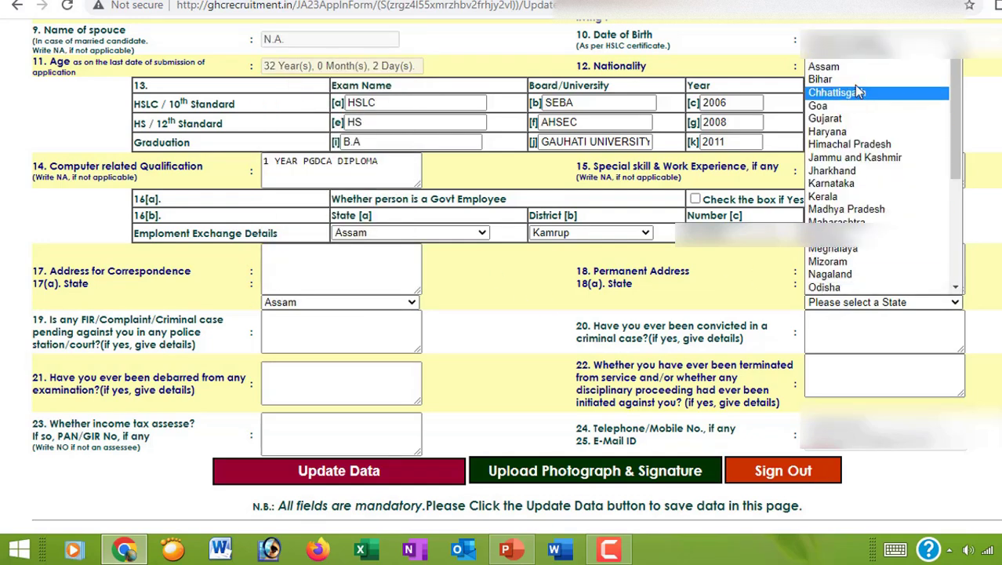
left_click(823, 68)
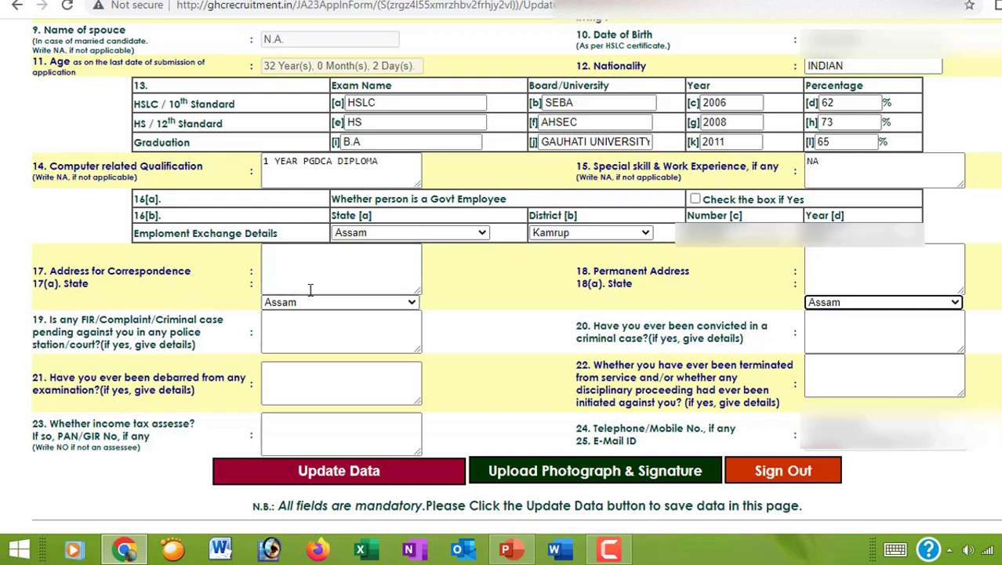
left_click(269, 271)
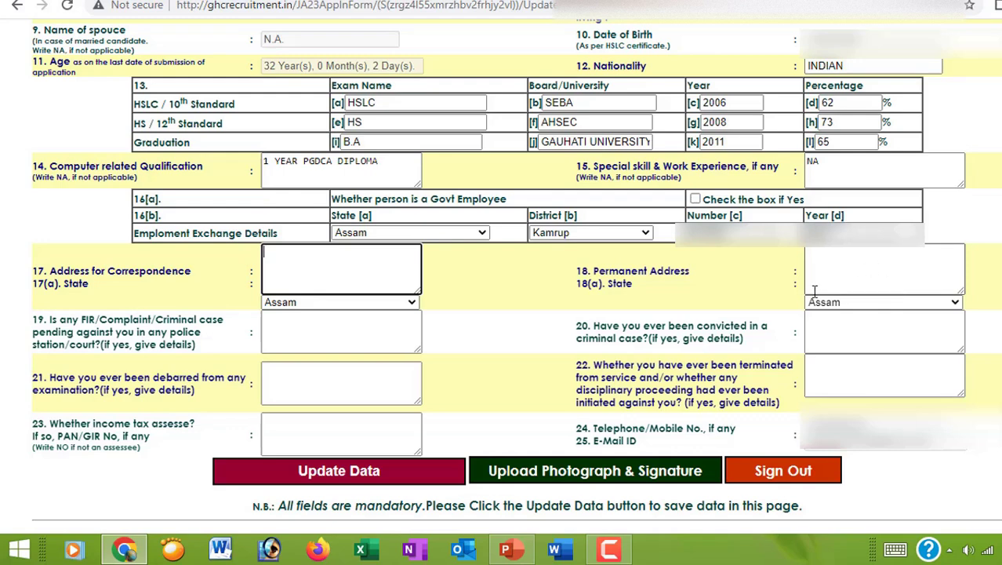
- Enter NA for pending criminal cases, criminal conviction, examination debarment and service termination in questions 19 to 22
left_click(306, 337)
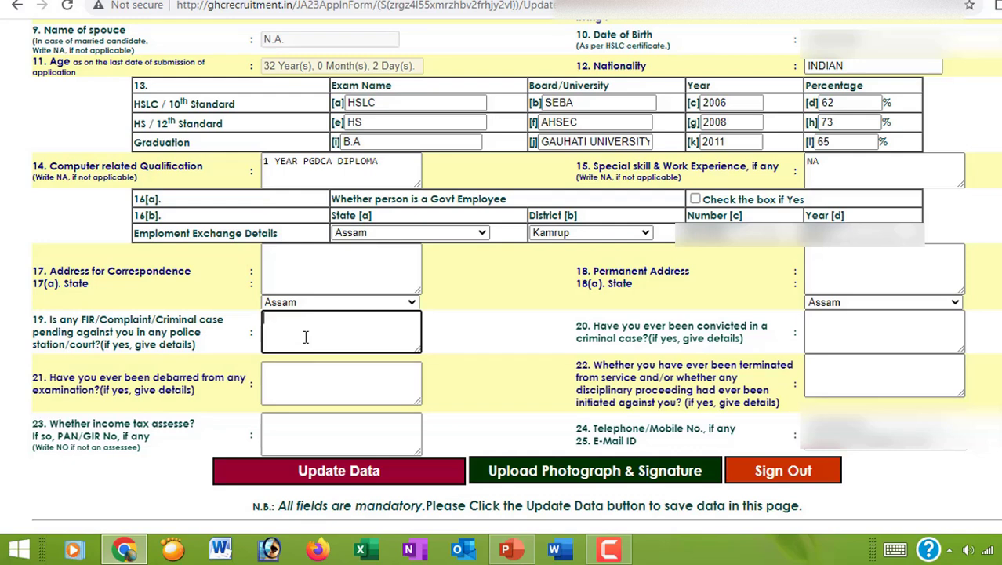
type("NA")
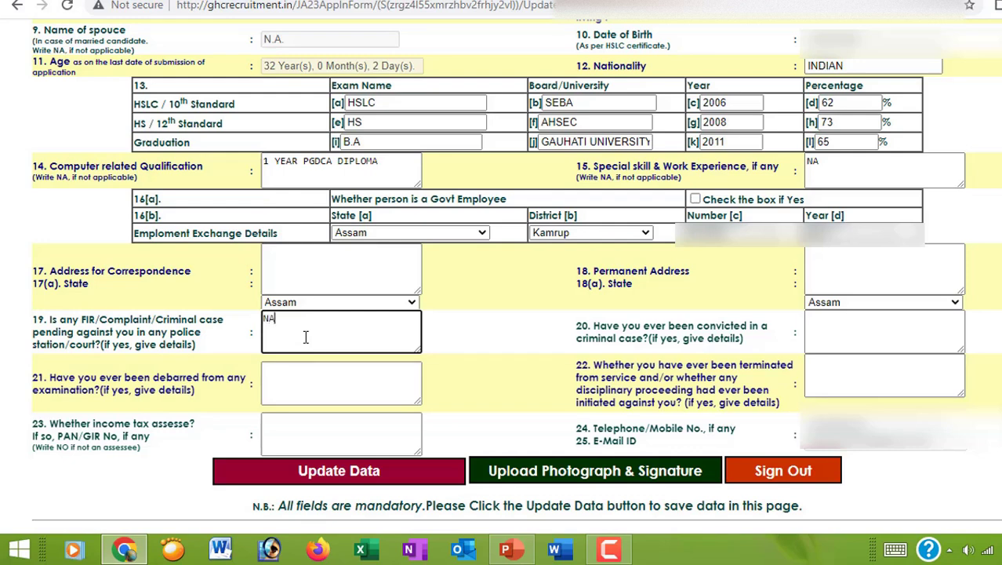
left_click(812, 335)
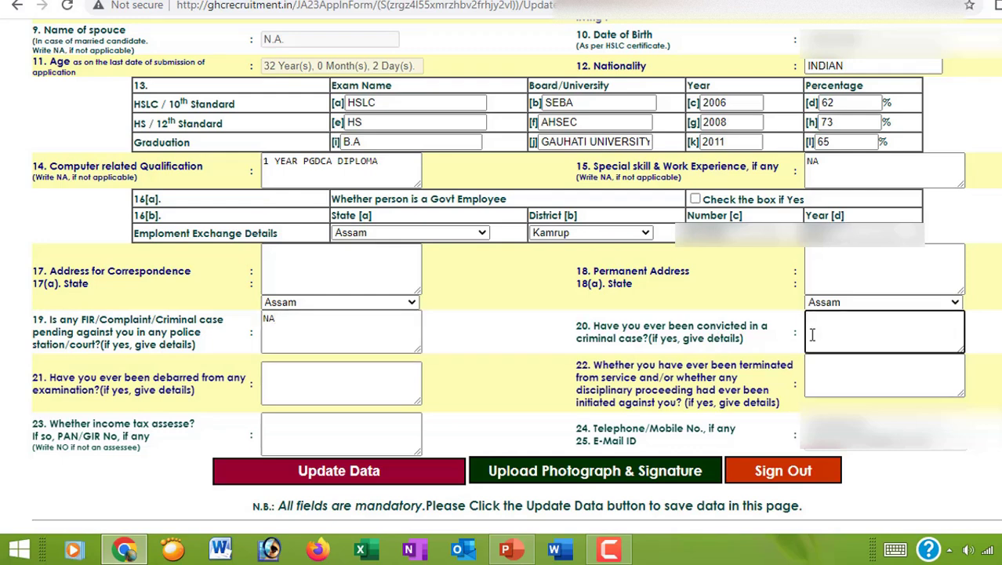
type("NA")
left_click(288, 384)
type("NA")
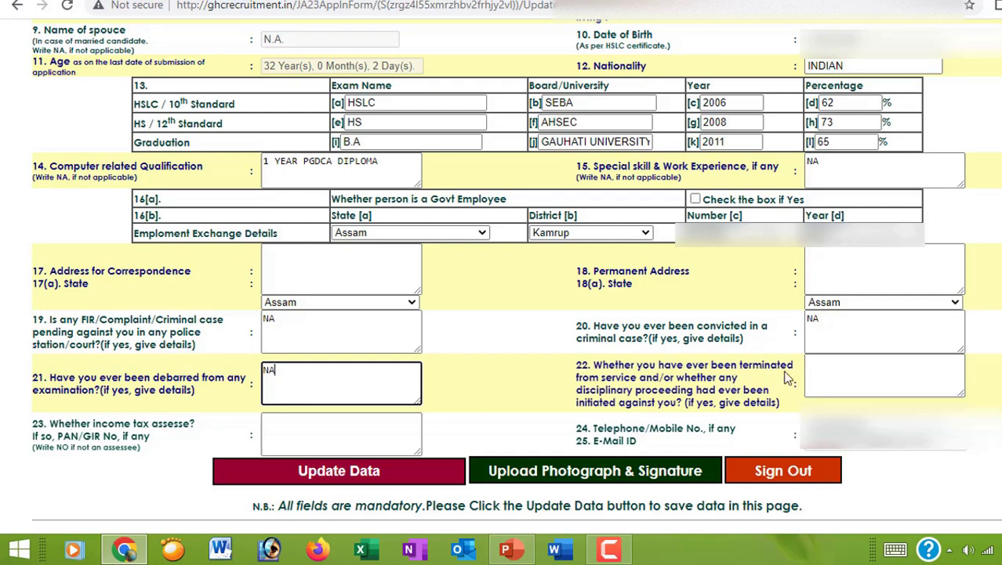
left_click(831, 371)
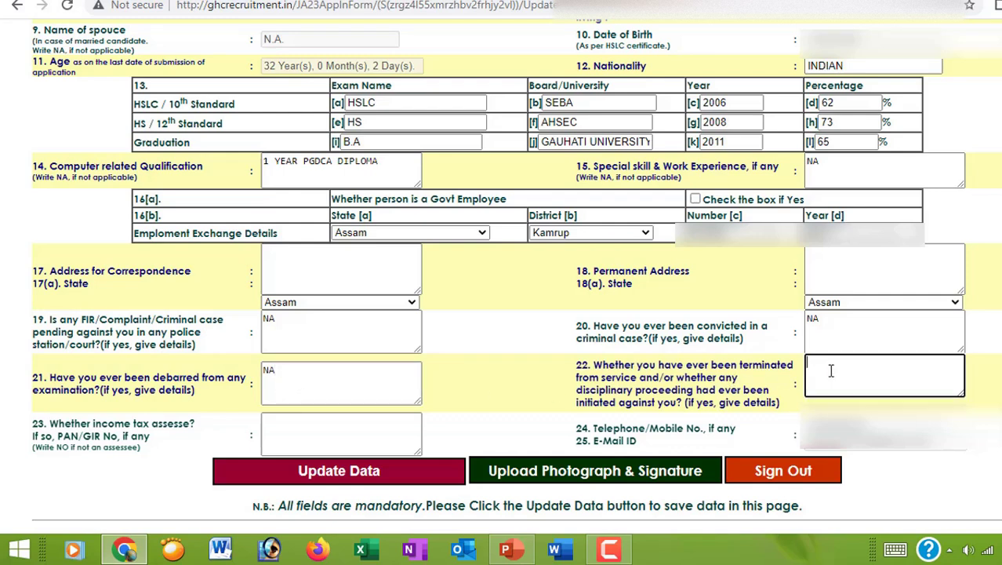
type("NA")
- Enter NO for the income tax question, complete both address fields and save the application data
left_click(314, 444)
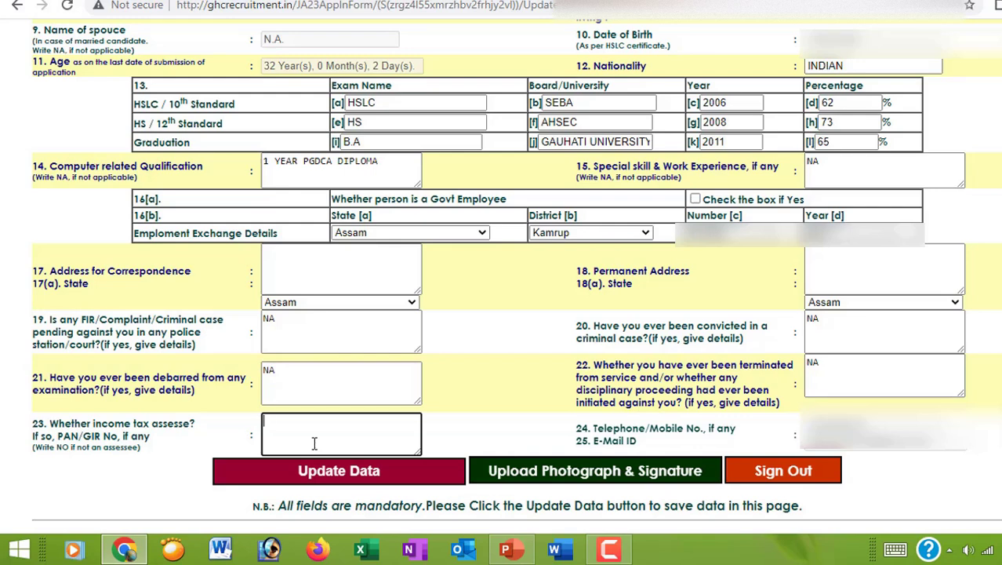
type("NO")
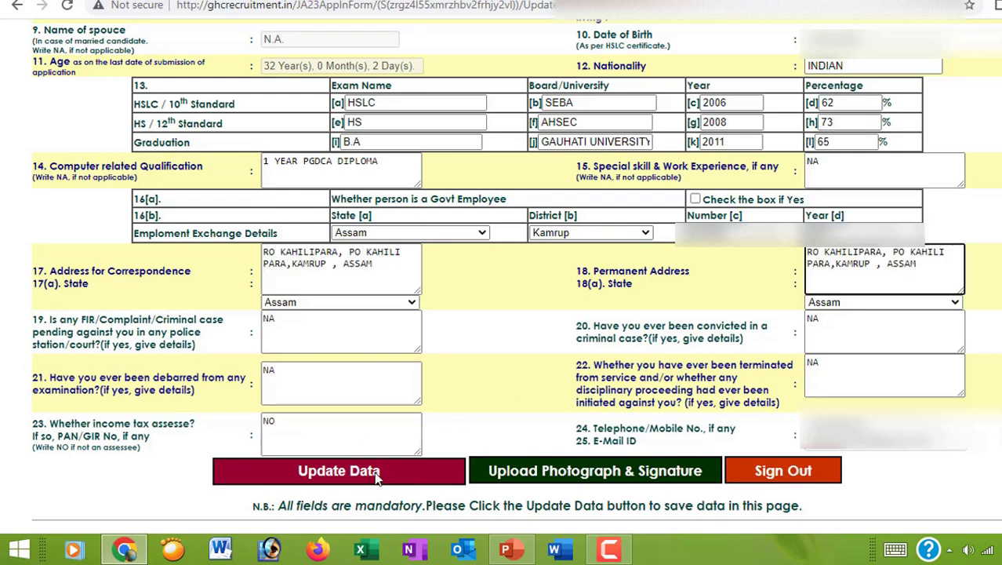
left_click(377, 473)
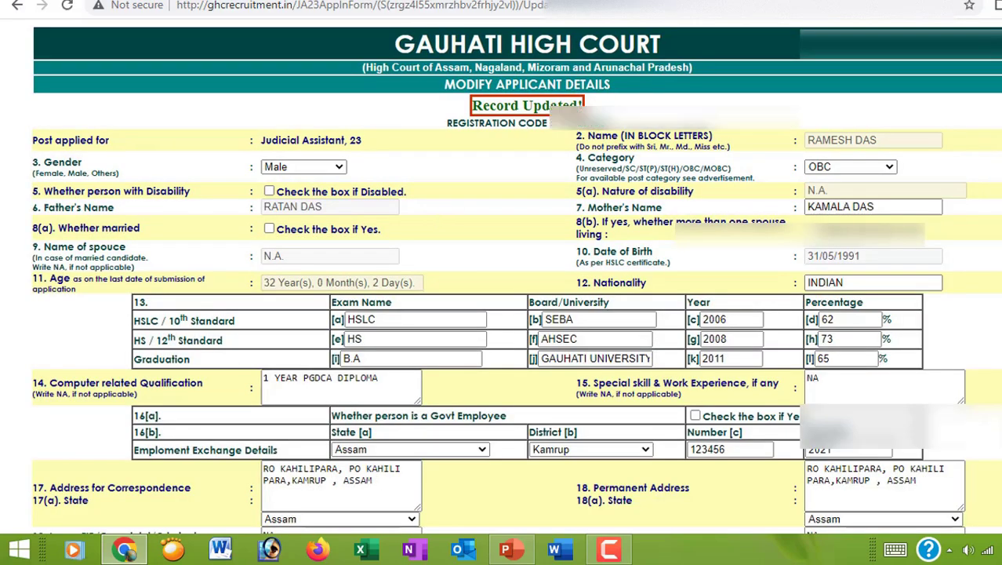
- Open the photograph and signature upload page and upload the candidate's passport photo and signature image
scroll(763, 396, "down", 3)
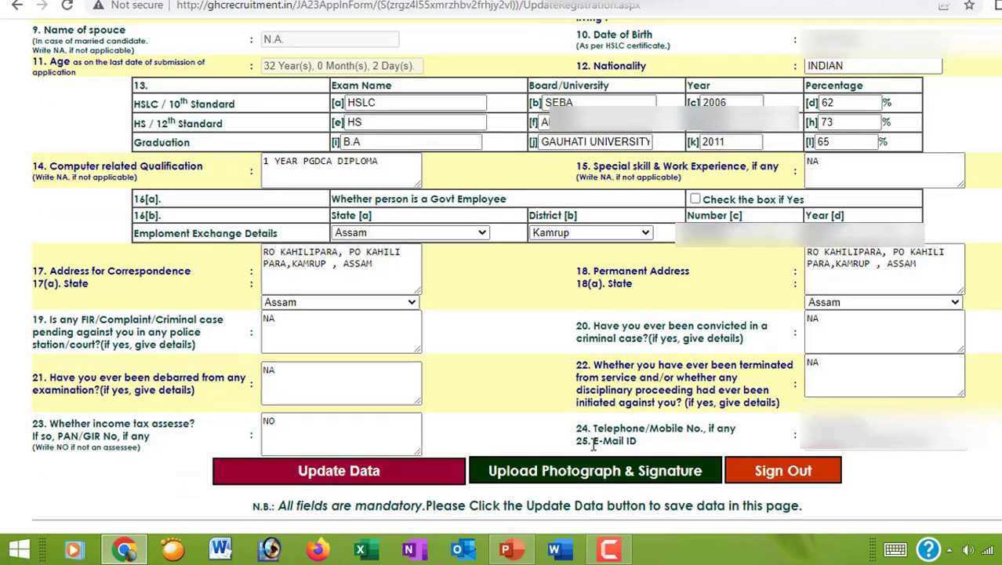
left_click(576, 472)
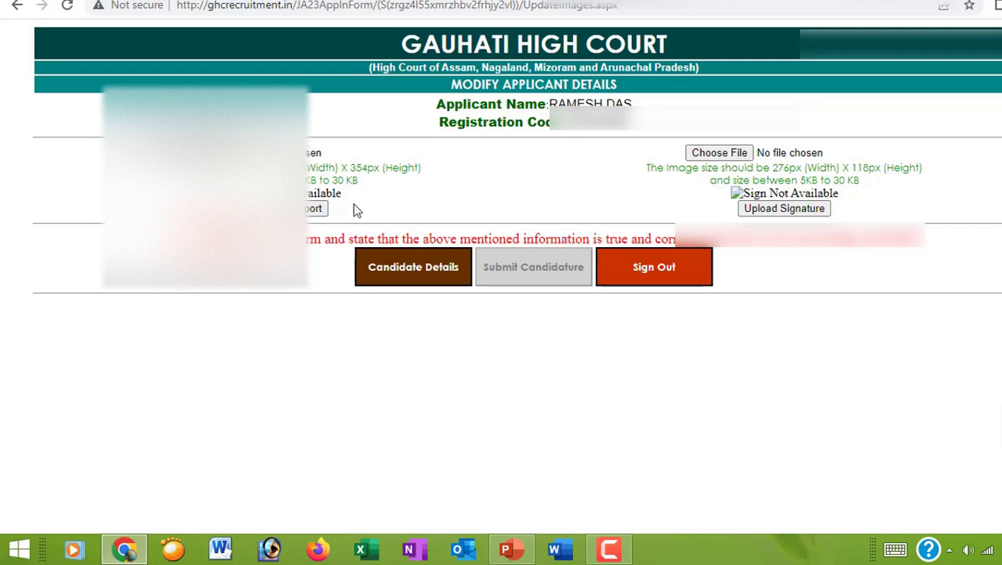
left_click(315, 208)
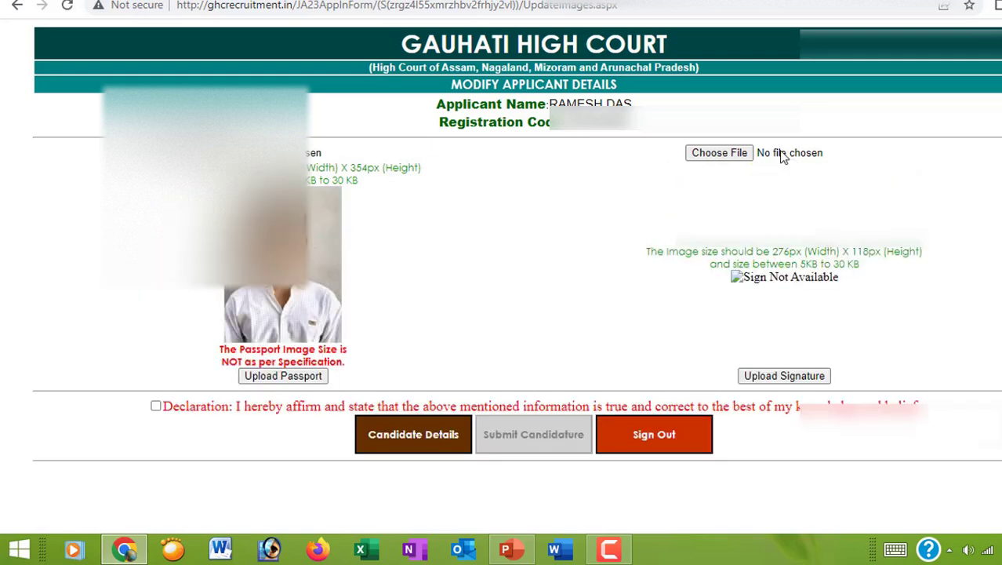
left_click(711, 154)
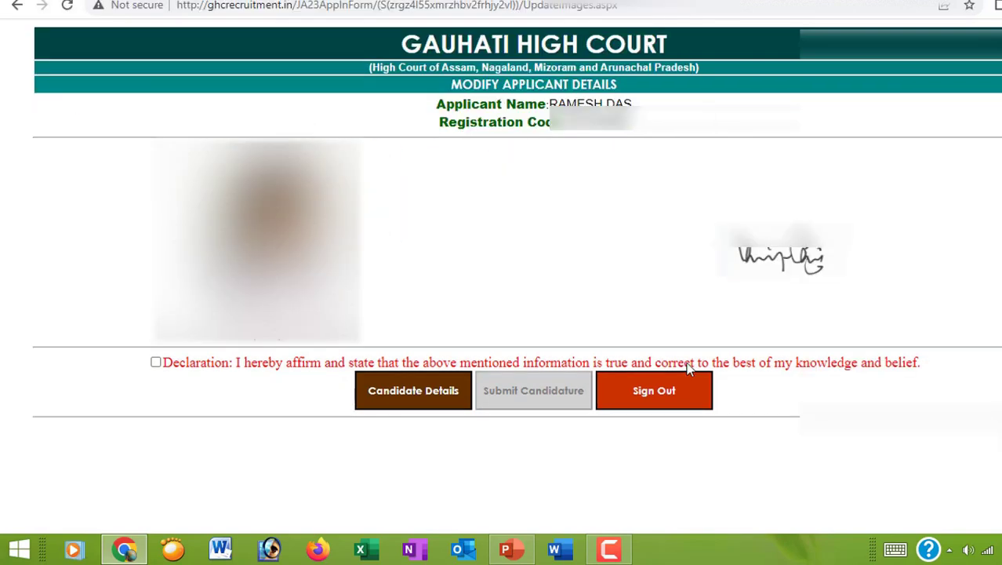
- Accept the declaration that the information is true and submit the candidature
left_click(156, 363)
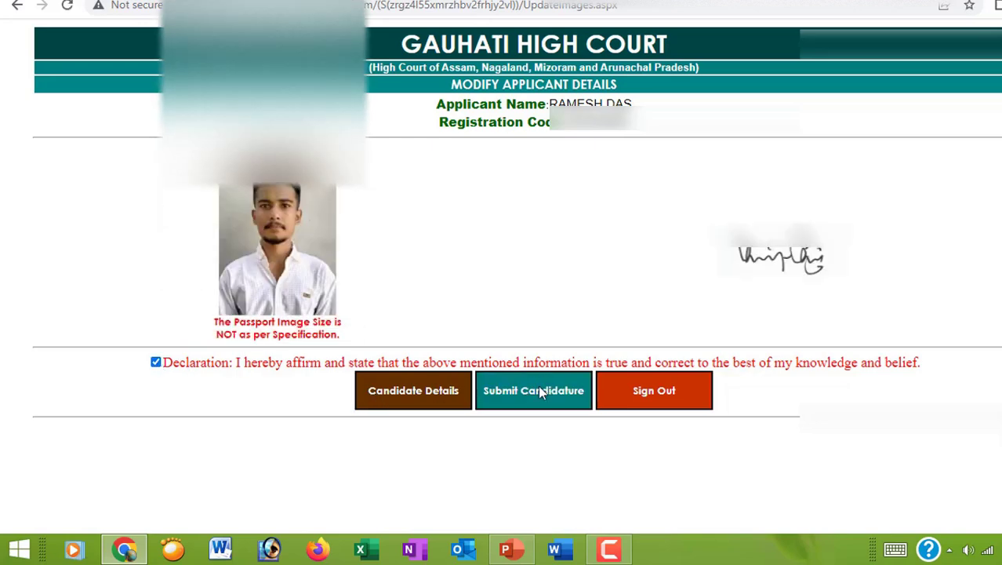
left_click(538, 390)
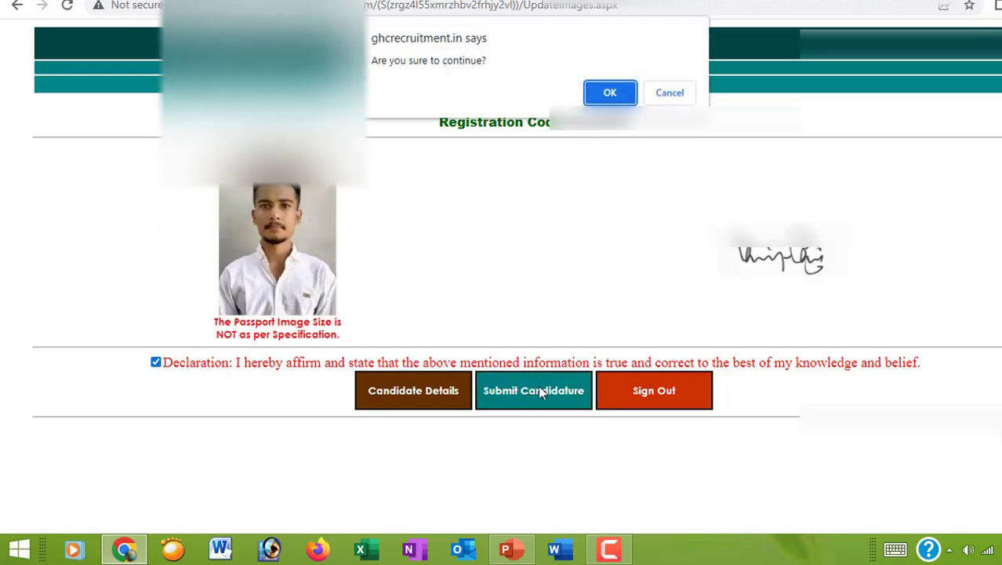
left_click(601, 94)
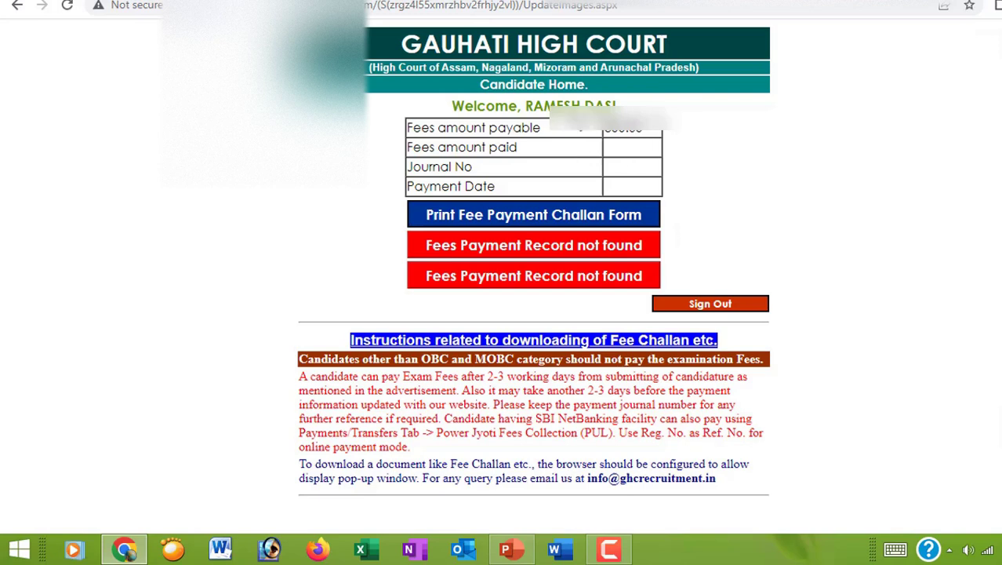
- Check the fee amount payable and review the fee payment challan form through to its end, returning to the candidate home page
left_click_drag(602, 128, 641, 127)
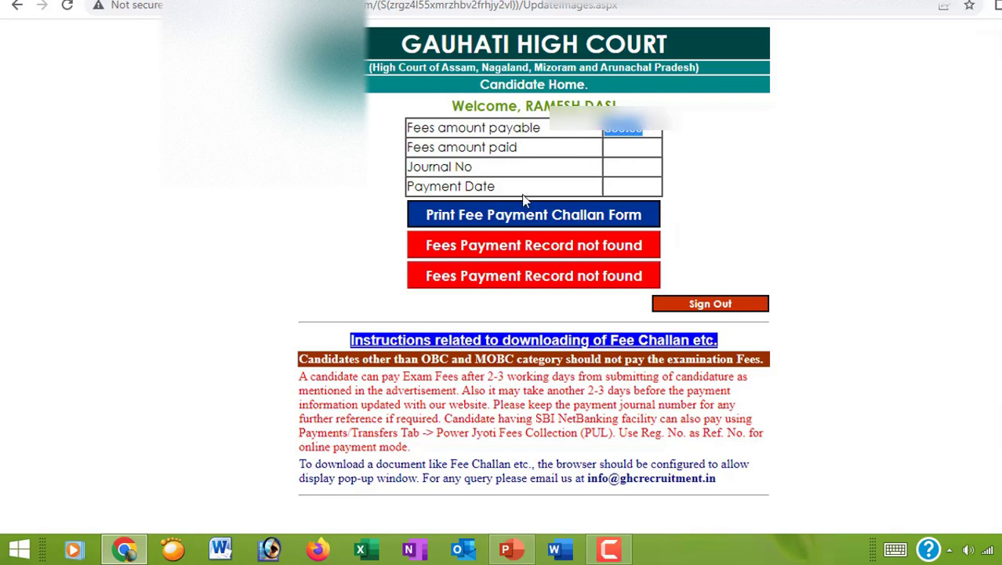
left_click(516, 221)
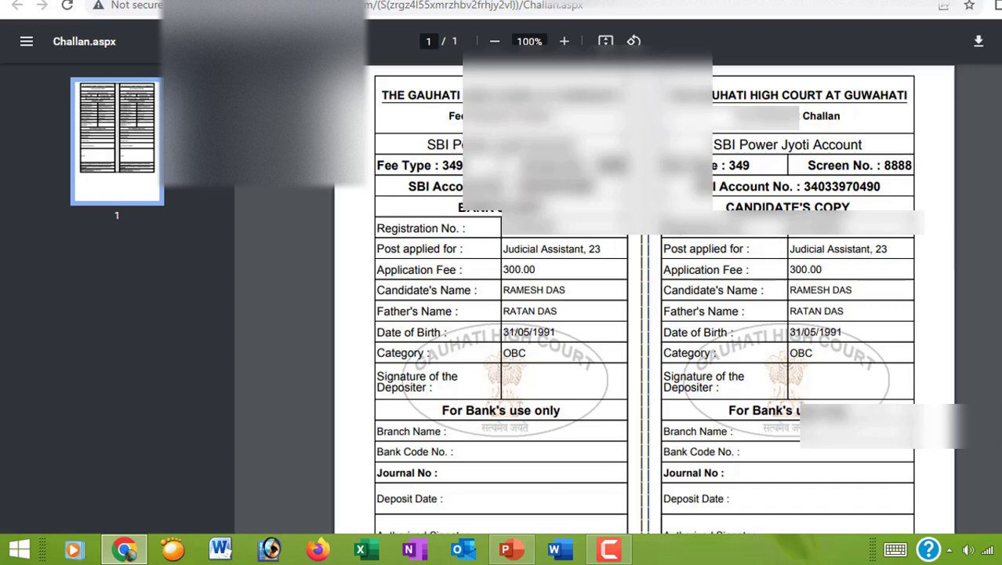
scroll(851, 257, "down", 3)
scroll(851, 257, "down", 2)
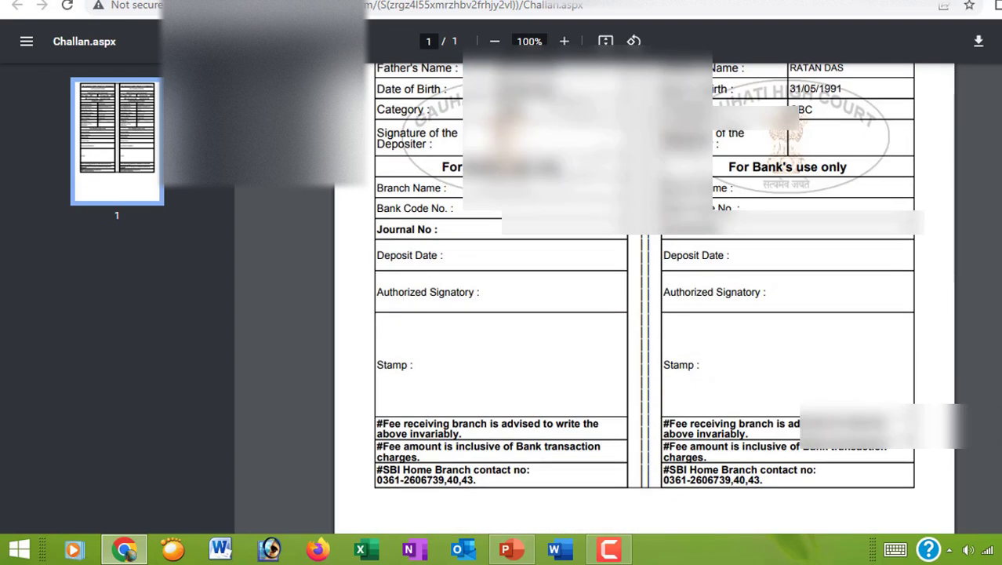
left_click(553, 2)
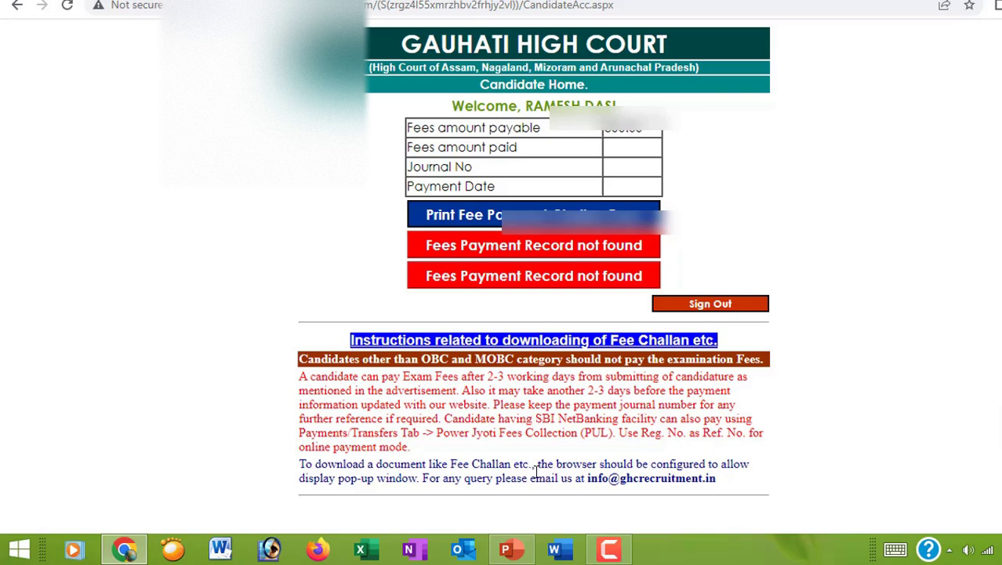
- Examine the instructions on the candidate home page for the query e-mail contact and for paying the fee through SBI NetBanking
left_click_drag(584, 478, 728, 485)
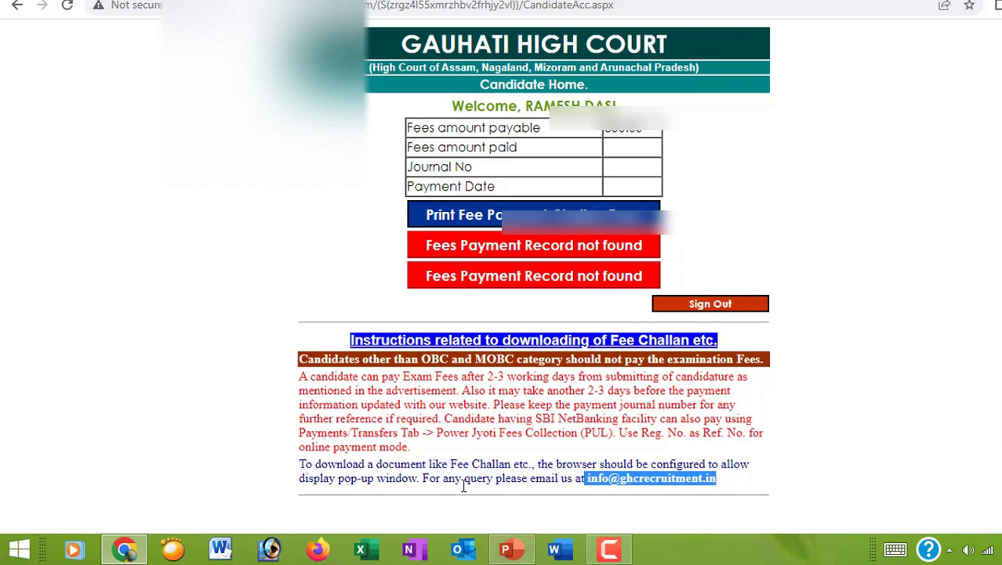
left_click(301, 436)
left_click_drag(301, 436, 568, 445)
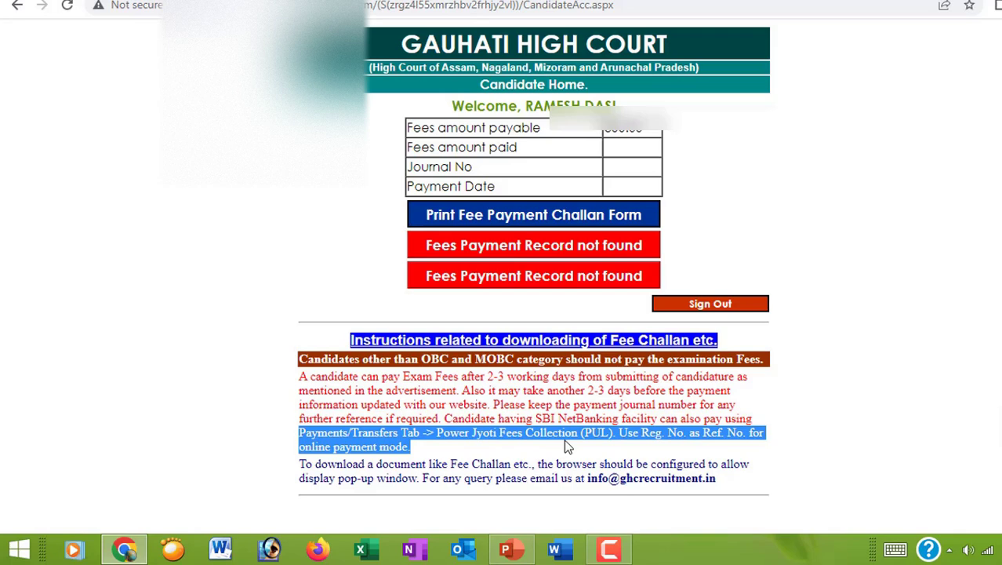